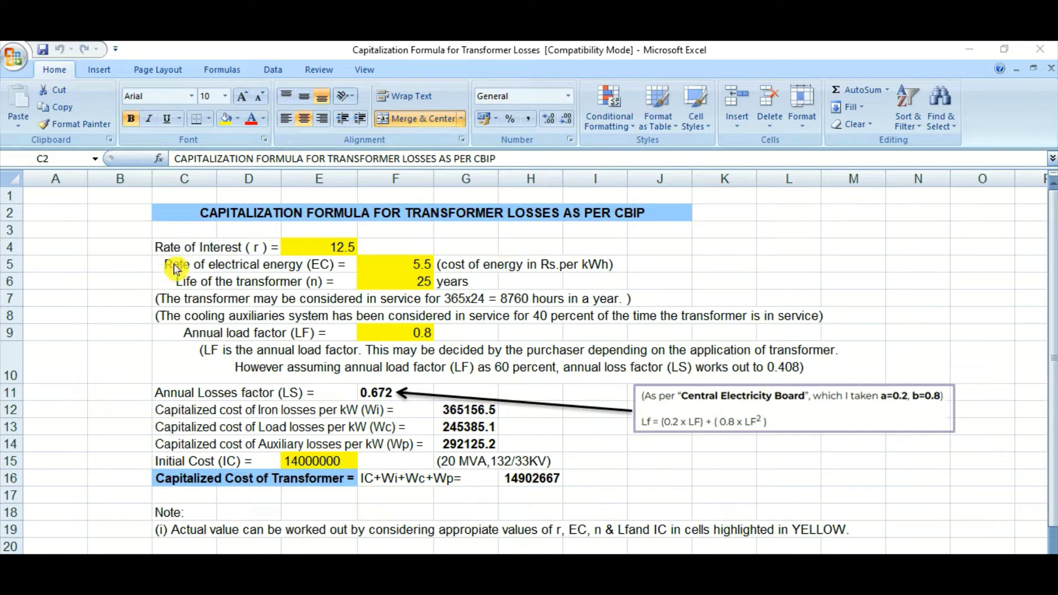
Examine the worksheet's input values for rate of interest, rate of electrical energy and life of the transformer.
key(ctrl+a)
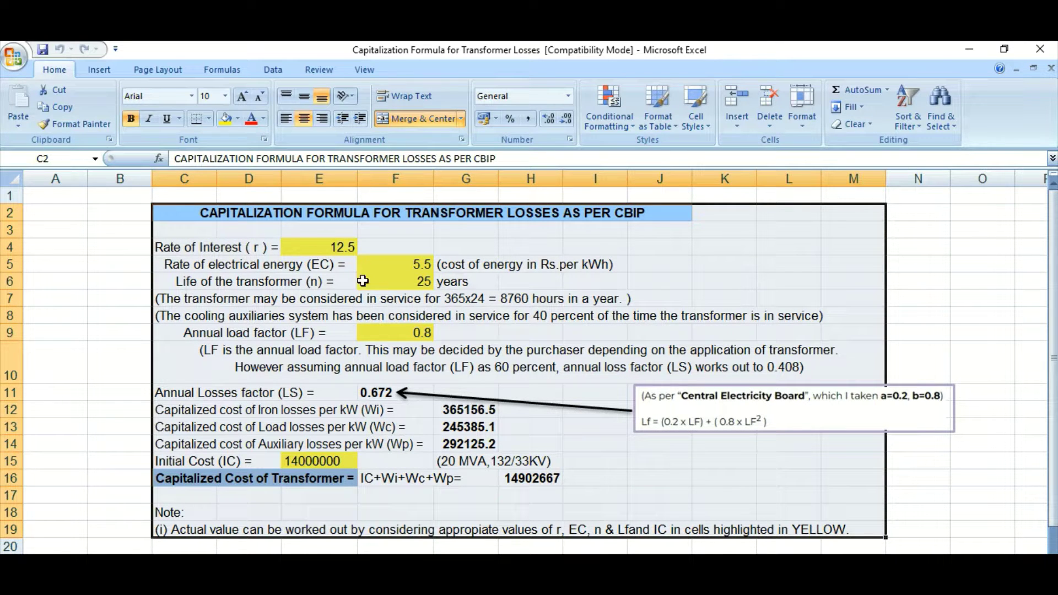
click(308, 248)
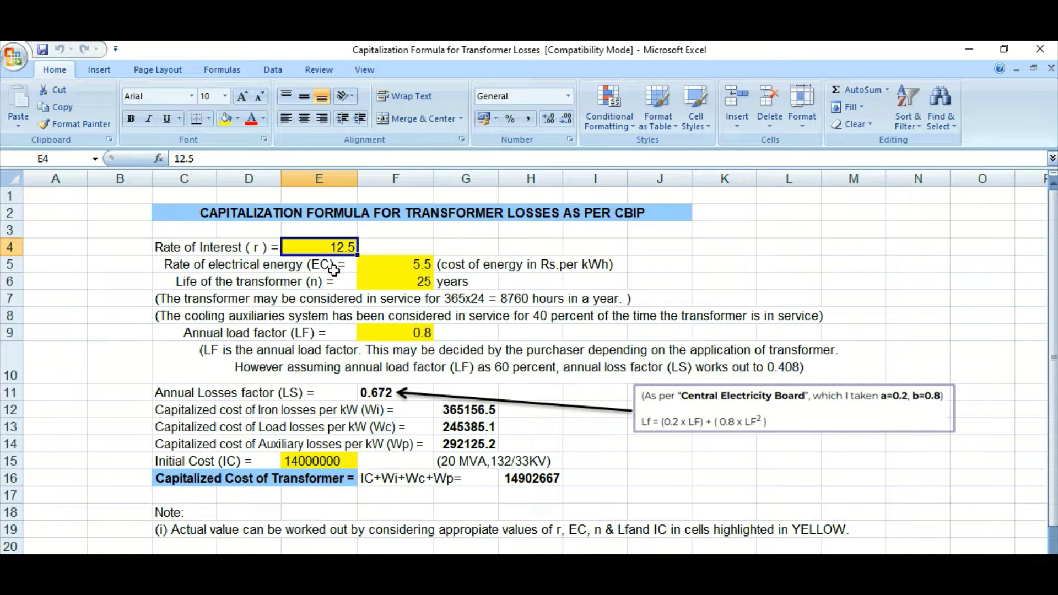
click(418, 266)
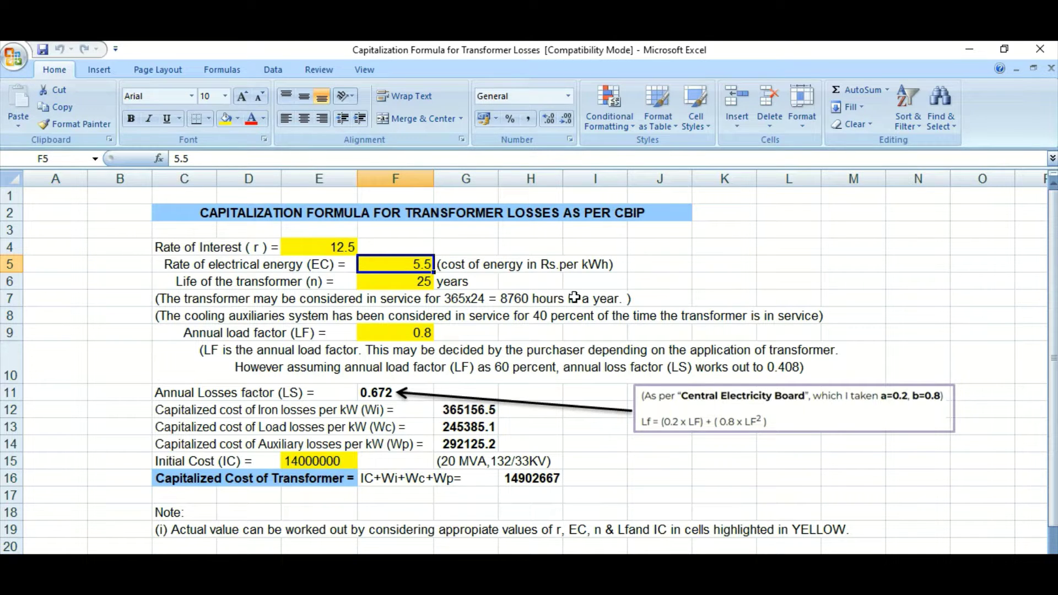
click(477, 267)
click(592, 267)
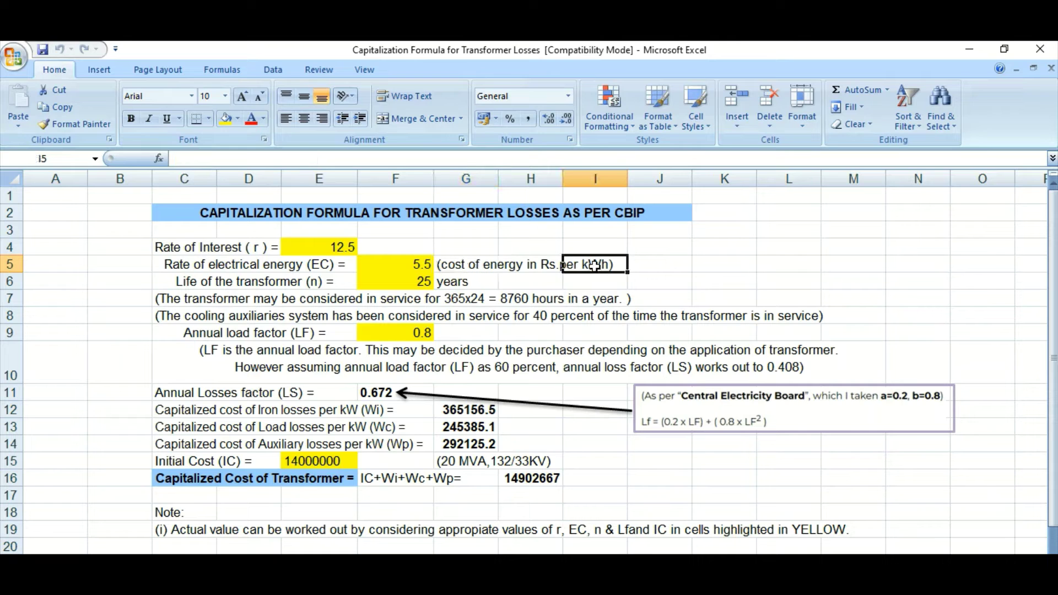
click(400, 267)
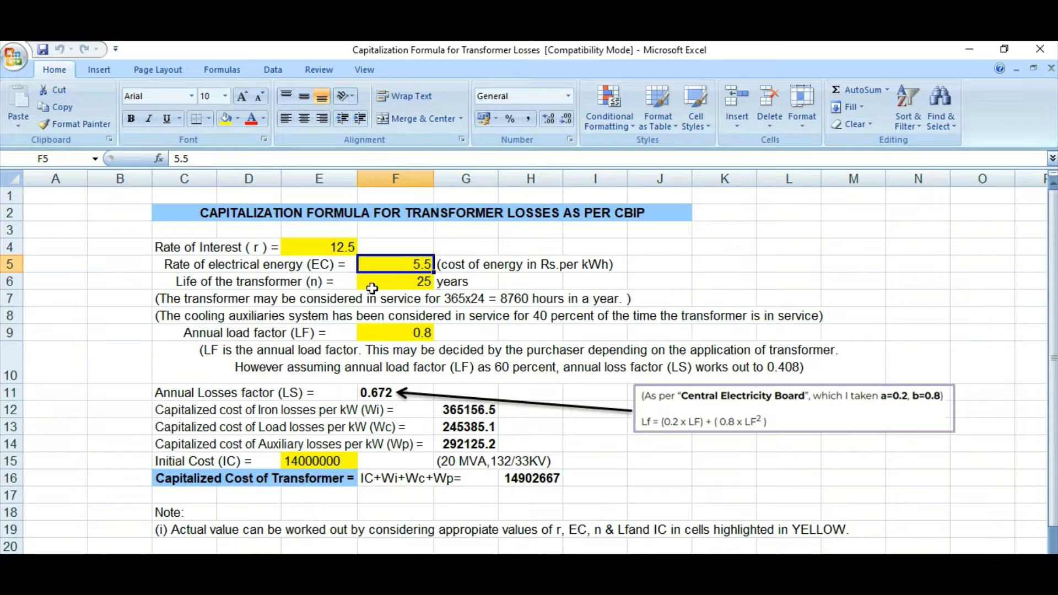
click(404, 283)
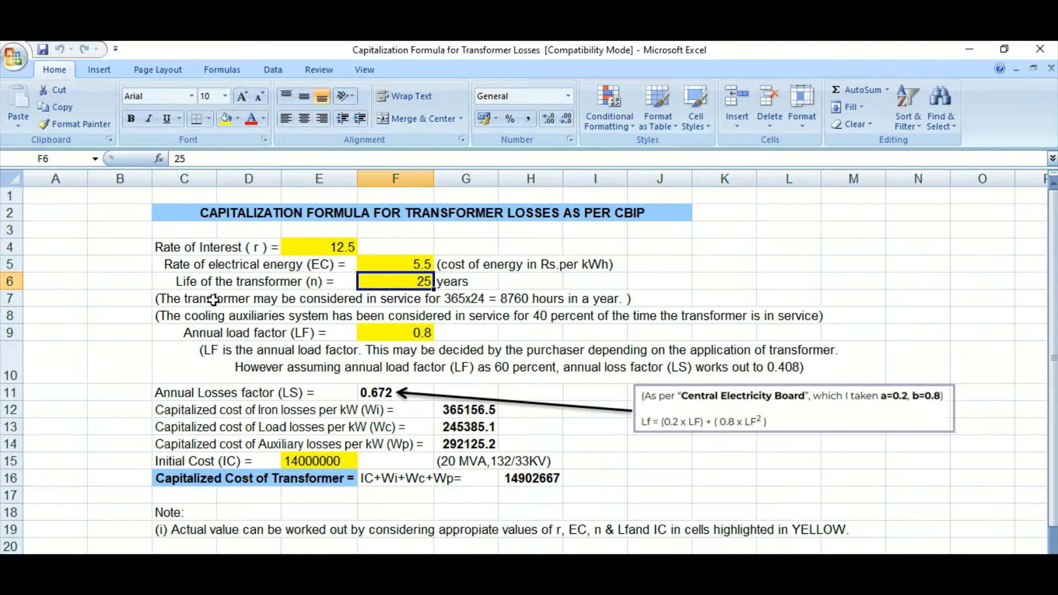
Read the notes on the transformer's yearly service hours and the cooling auxiliaries' service time in rows 7 and 8.
click(270, 296)
click(680, 297)
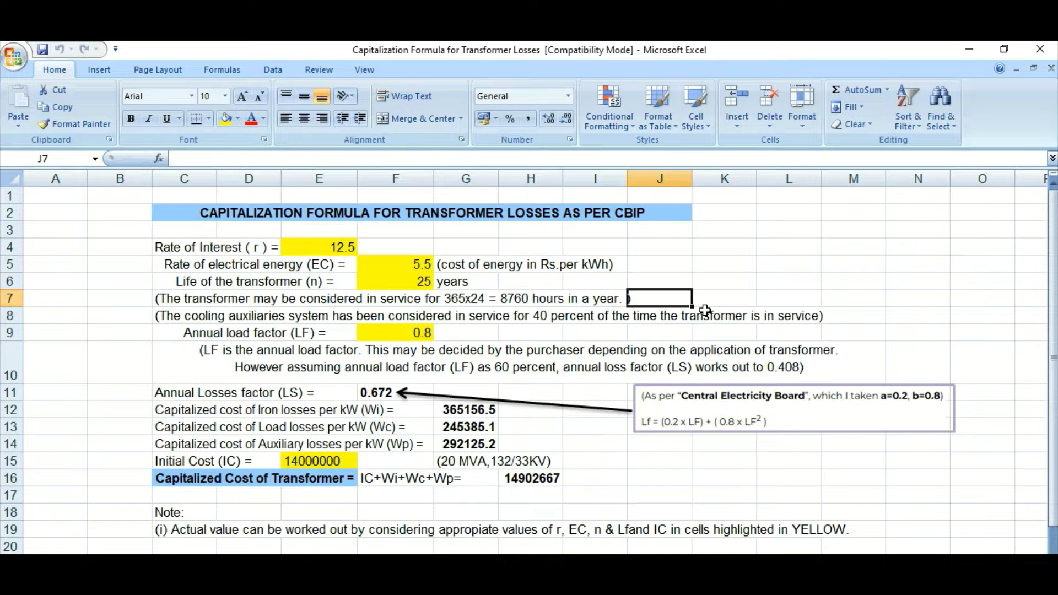
click(441, 301)
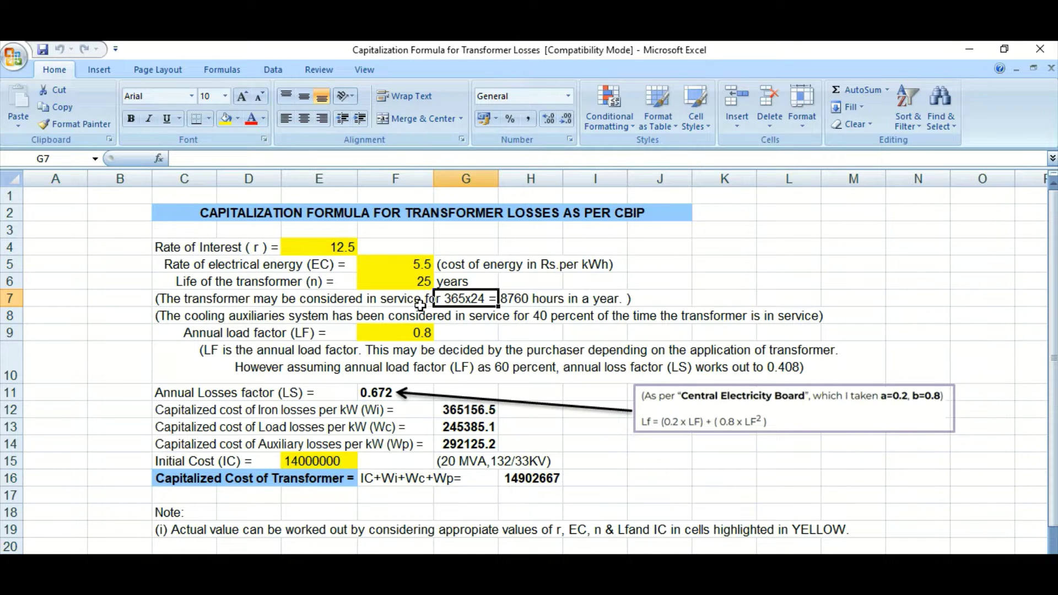
click(207, 297)
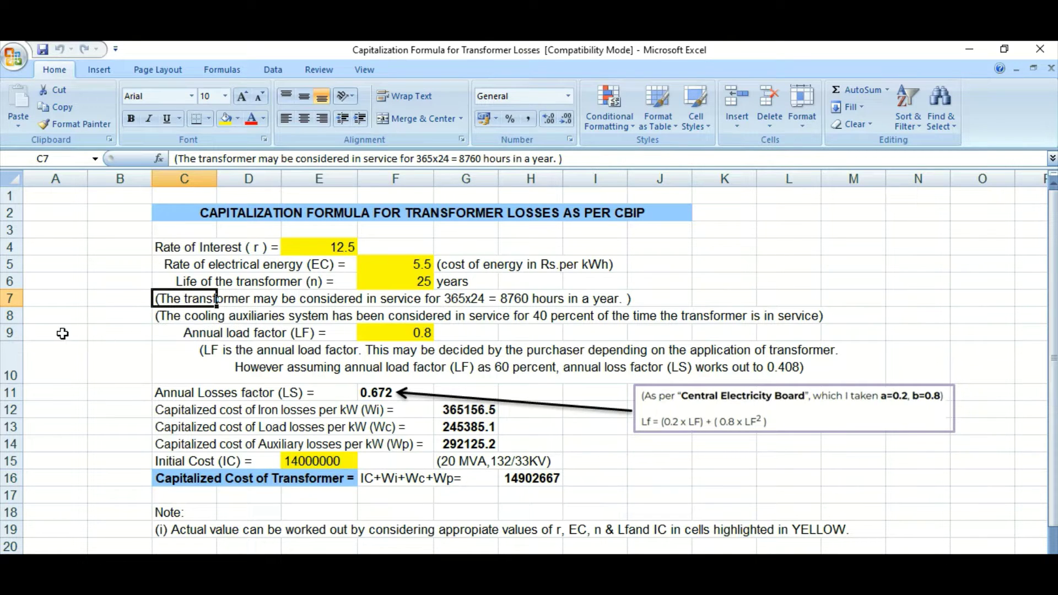
click(7, 315)
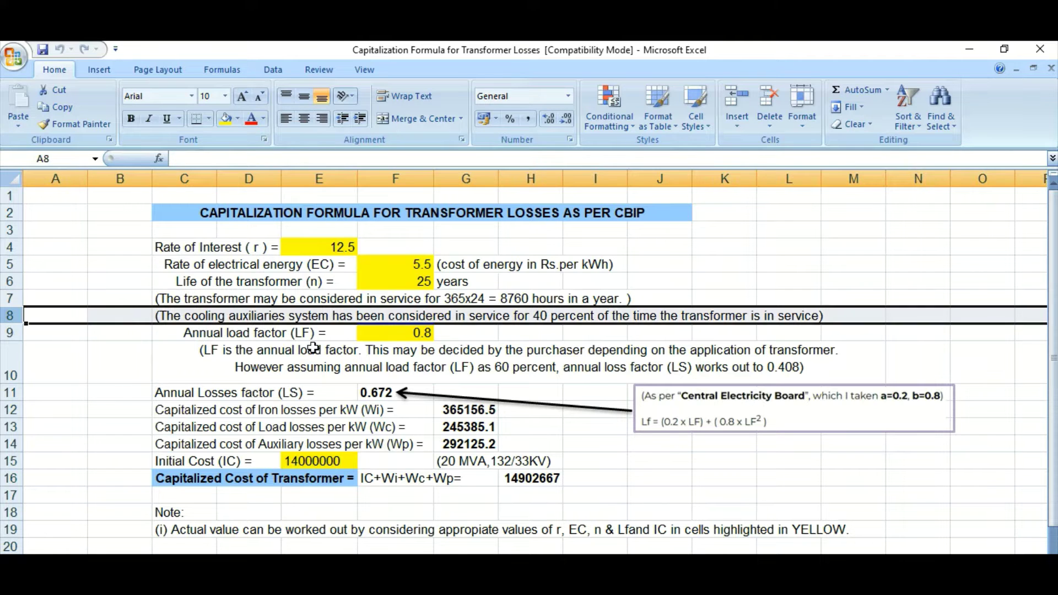
Check the annual load factor (LF) value in F9 and read the explanatory note beneath it.
click(234, 333)
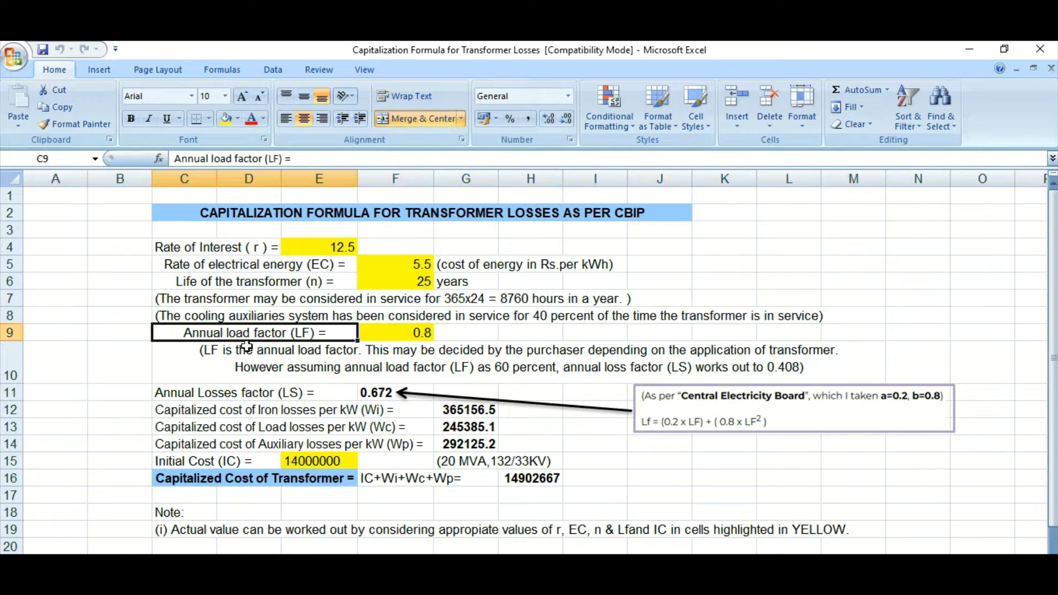
click(405, 332)
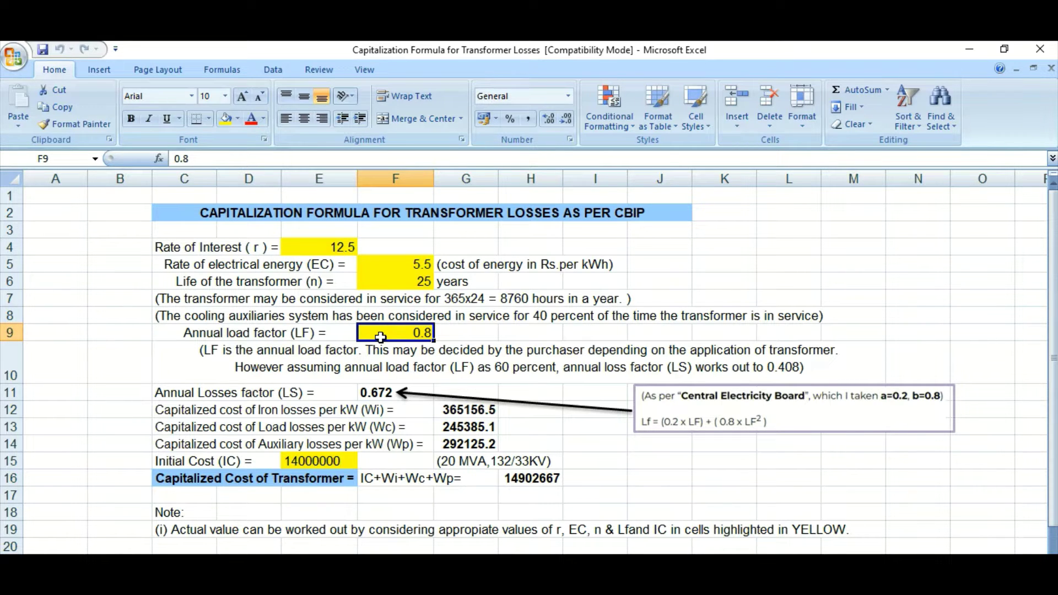
click(334, 364)
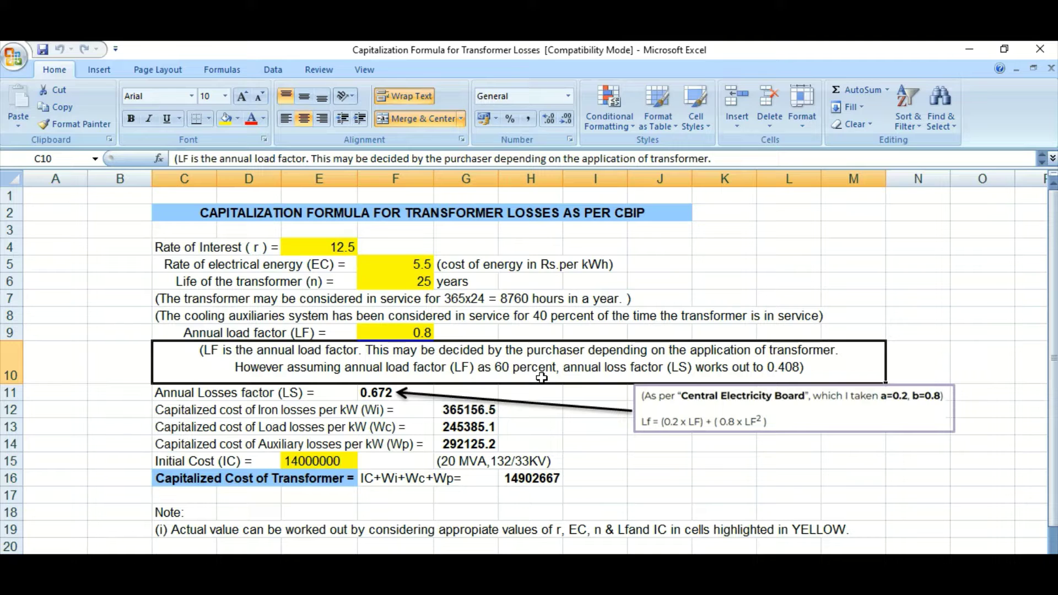
click(423, 331)
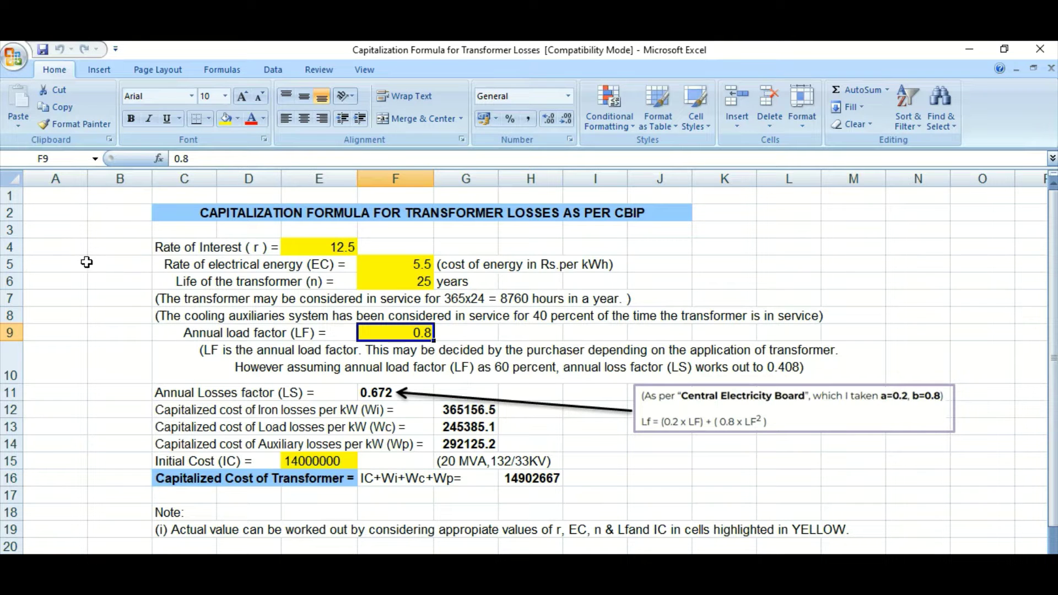
Highlight the parameter rows 4 to 10, followed by the calculation rows 11 to 16, to review both sections.
drag(7, 247, 12, 360)
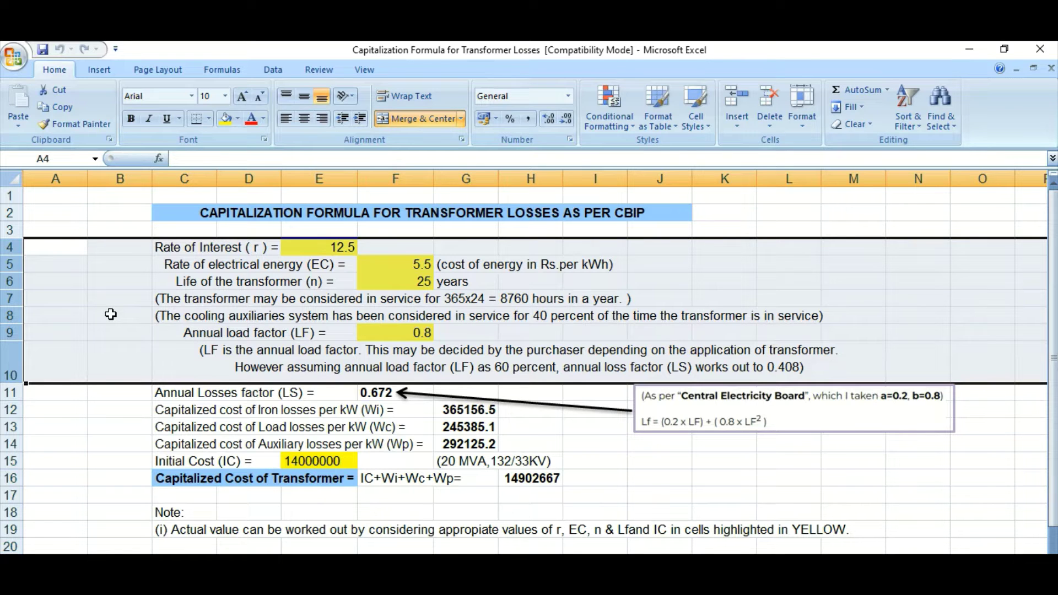
click(111, 314)
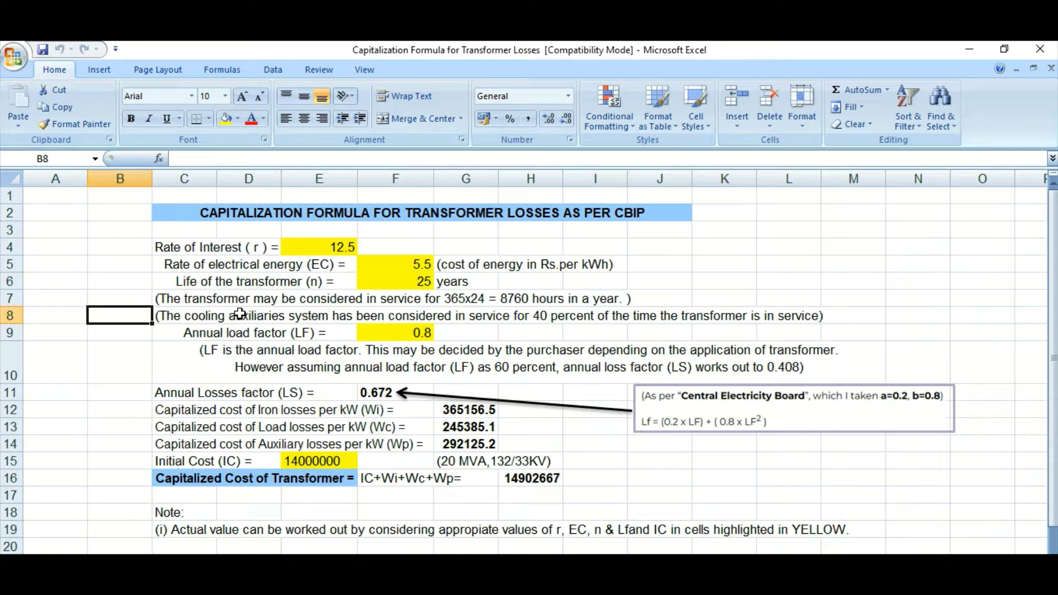
drag(12, 394, 12, 478)
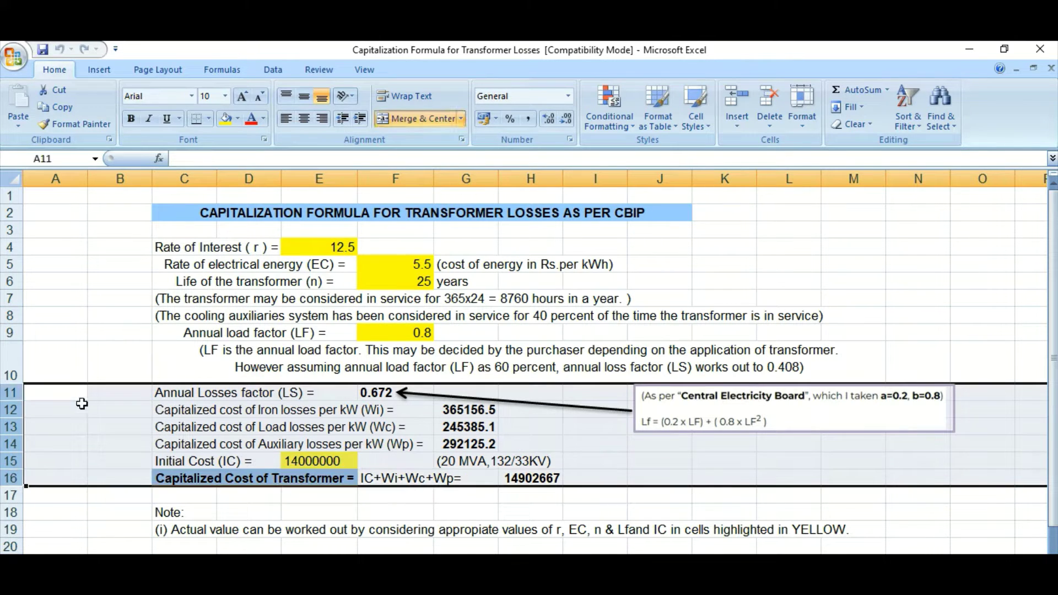
click(100, 395)
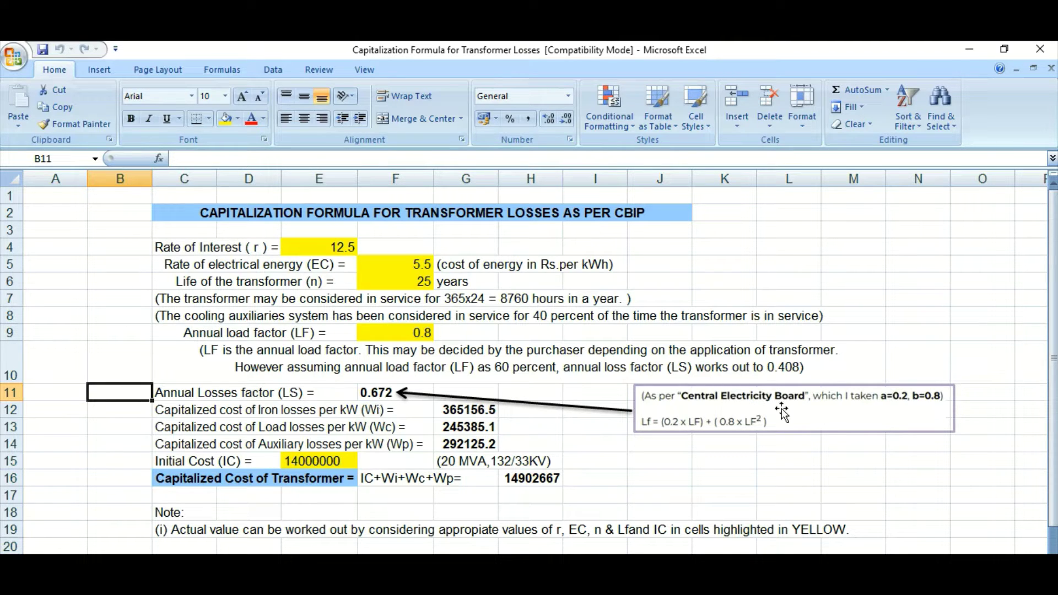
Inspect the annual losses factor (LS) formula in F11 and the cell it references, leaving the formula as it is.
click(376, 390)
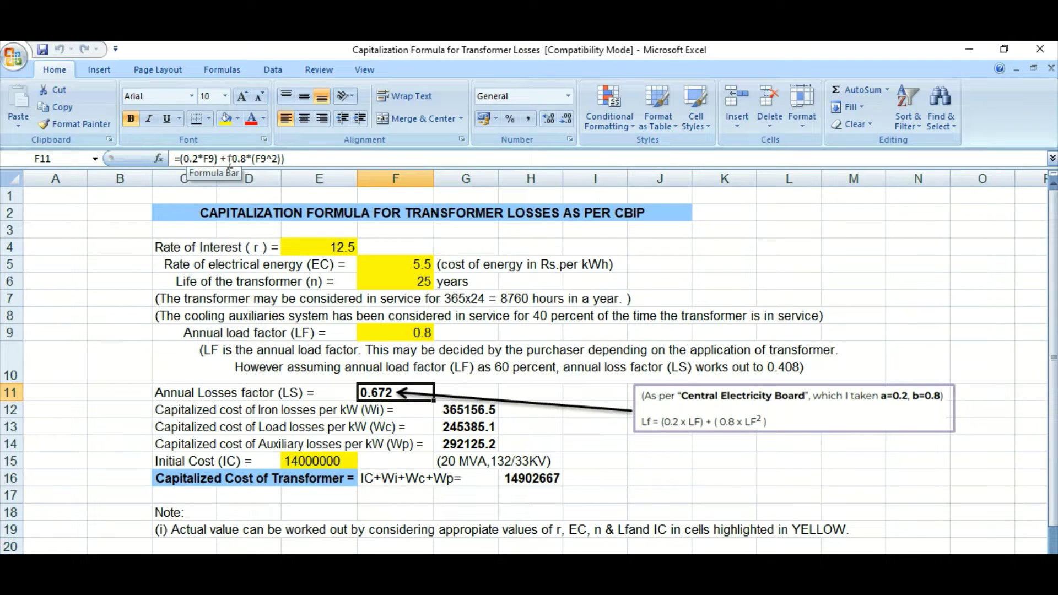
click(294, 160)
click(294, 160)
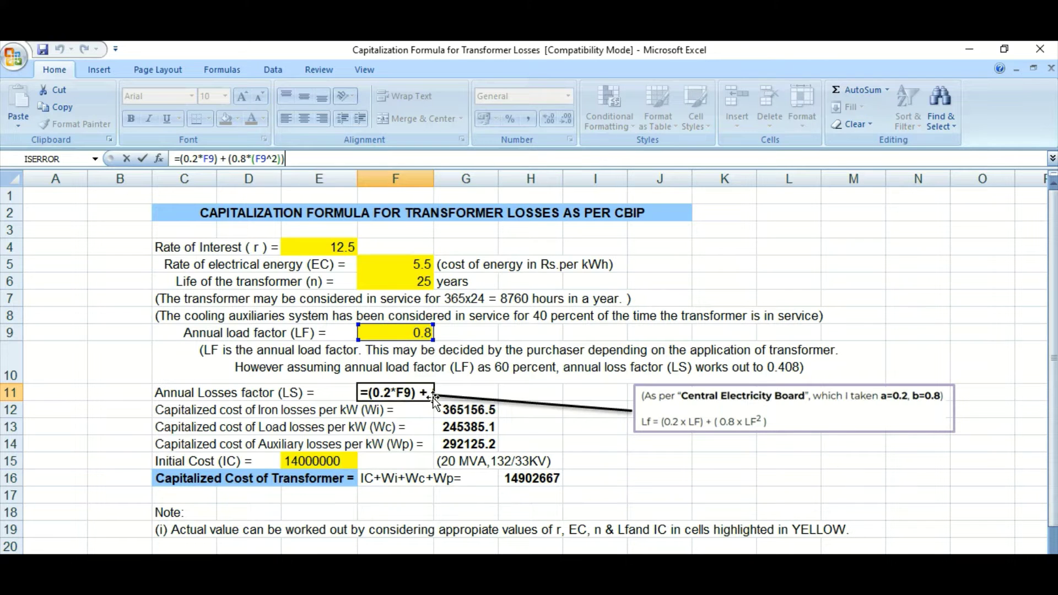
key(Return)
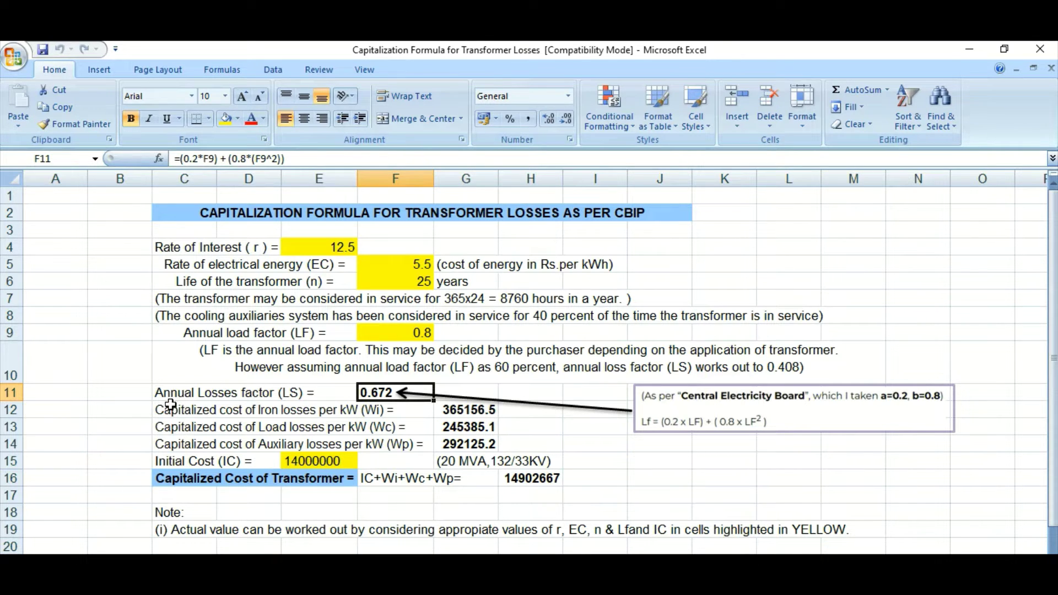
Inspect the formulas for the capitalized cost of iron losses in G12 and load losses in G13.
drag(165, 408, 478, 426)
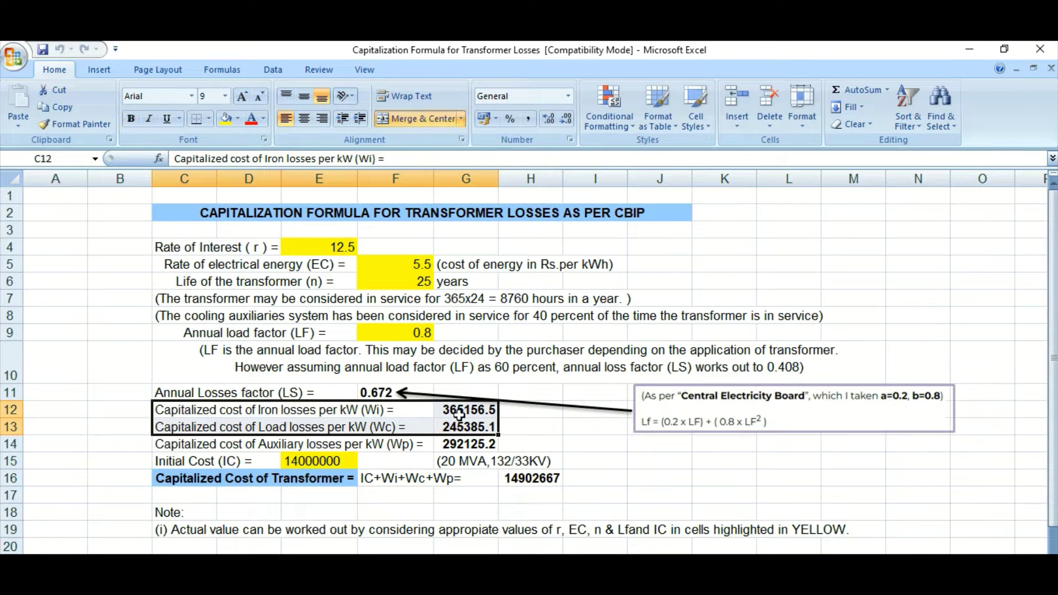
click(453, 410)
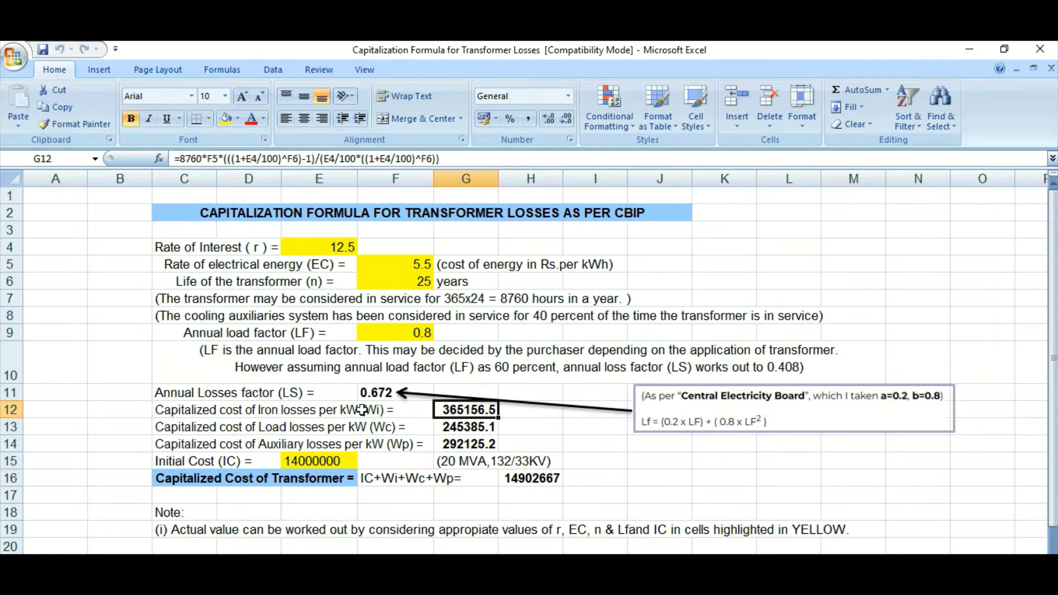
click(450, 426)
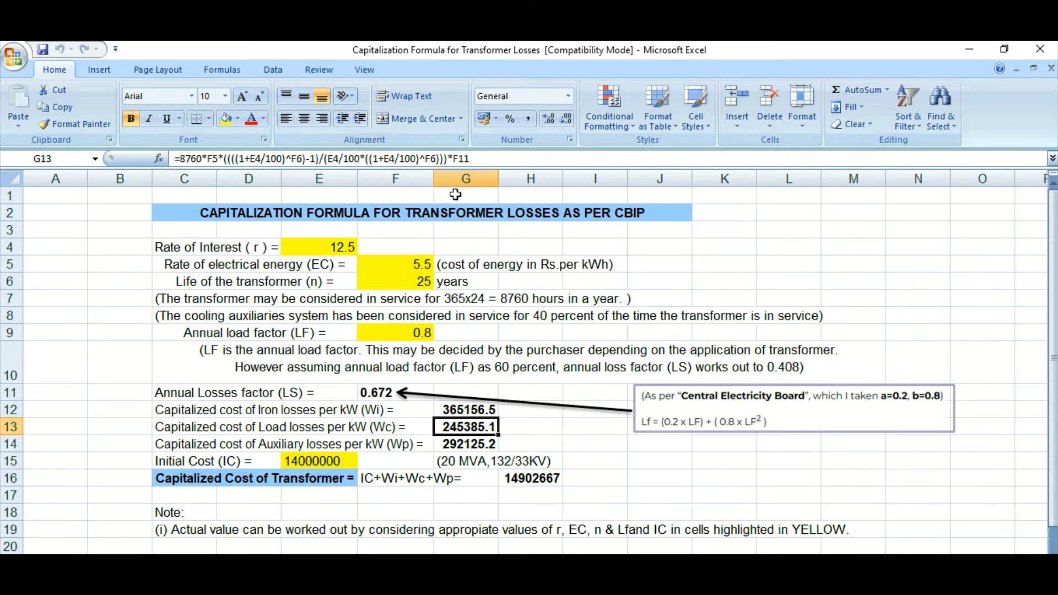
click(489, 159)
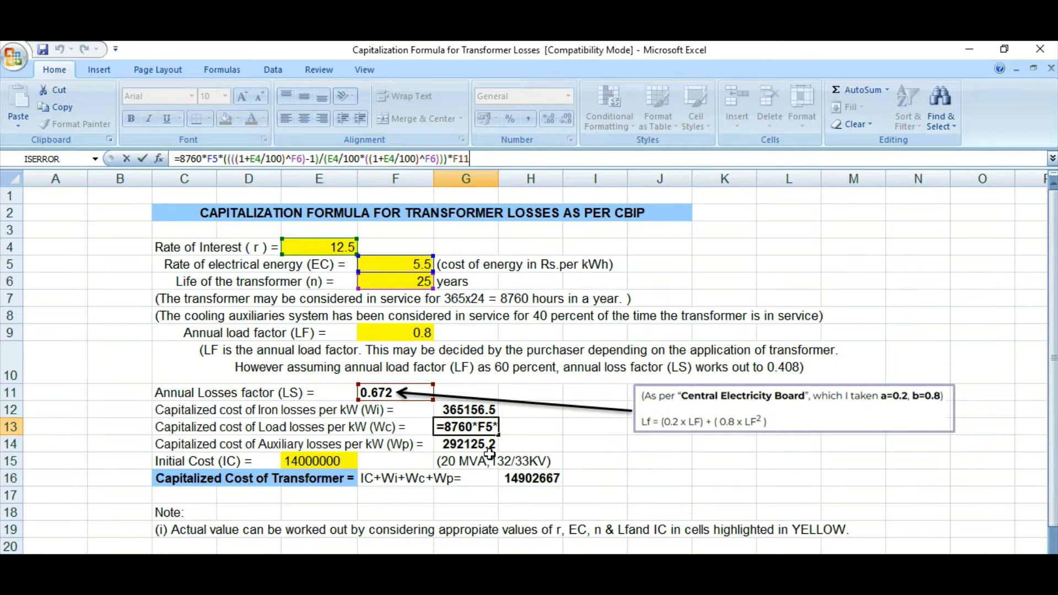
key(ctrl+Return)
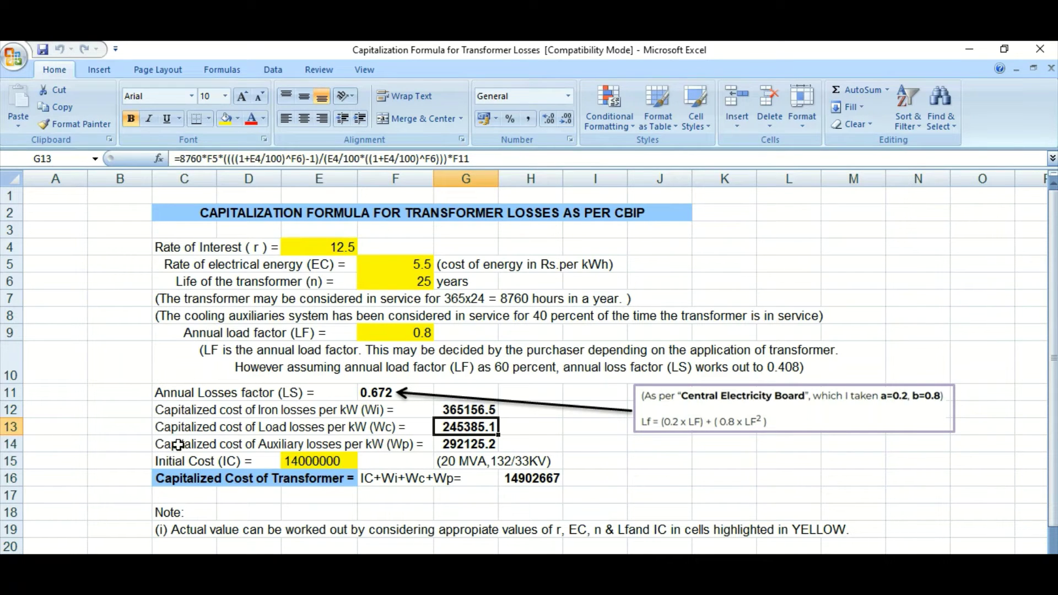
Inspect the formula for the capitalized cost of auxiliary losses in G14 and its referenced cells.
click(9, 444)
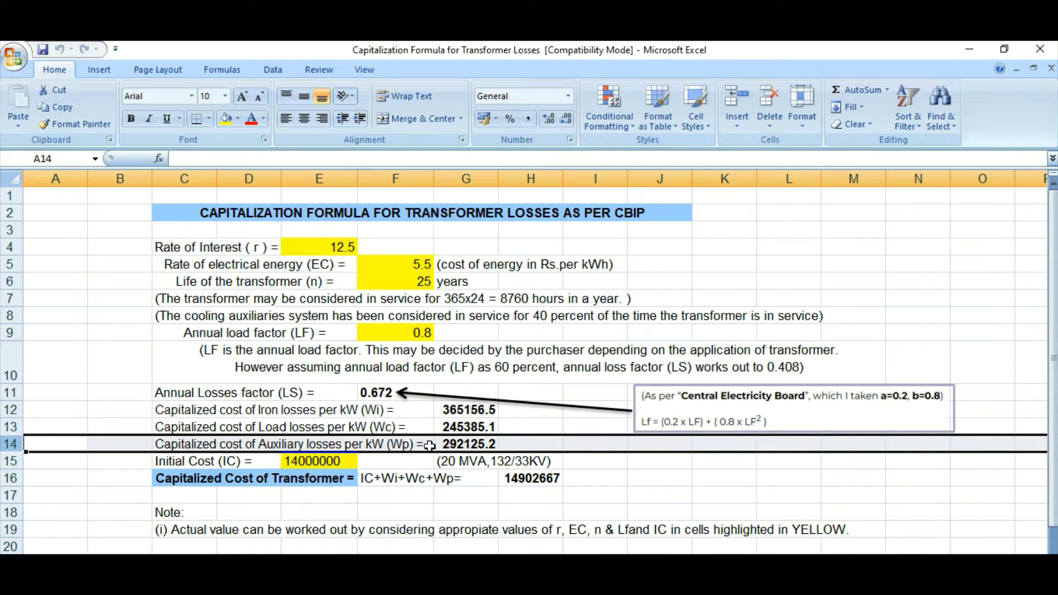
click(453, 445)
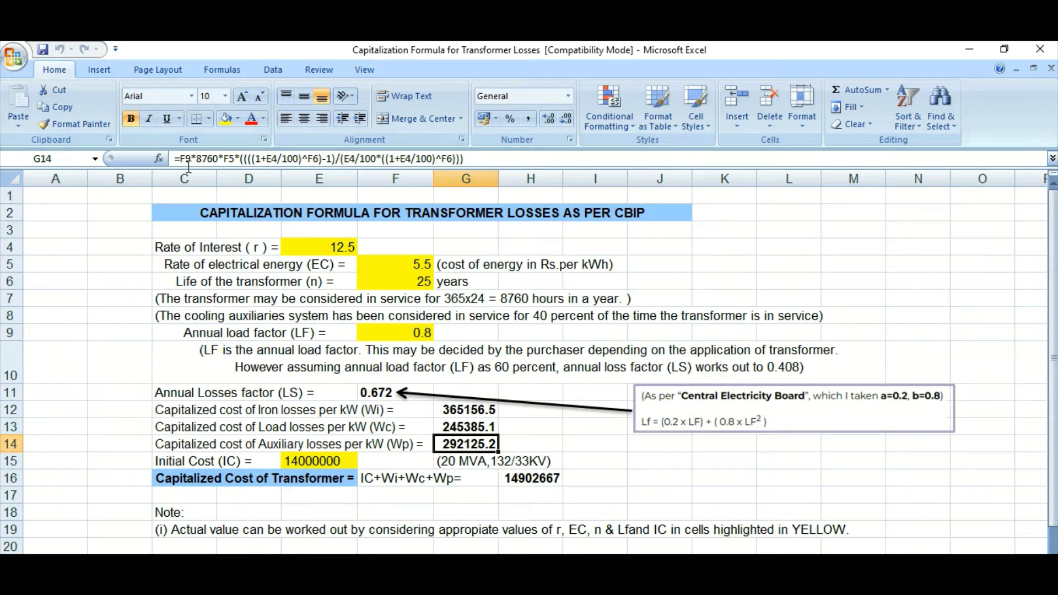
click(472, 159)
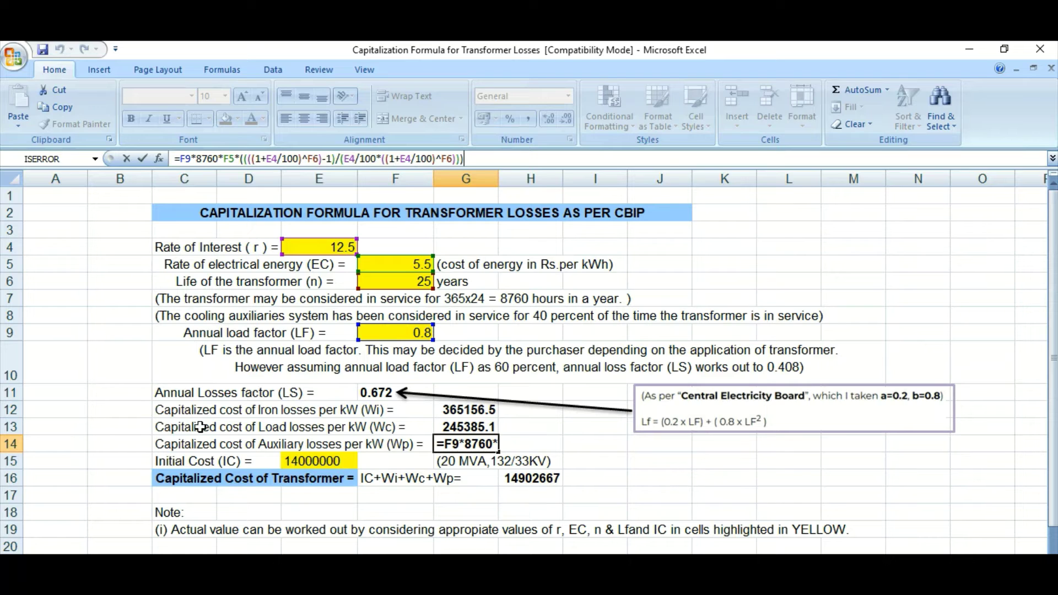
Review the iron, load and auxiliary loss cost labels one by one, and highlight all three together in rows 12 to 14.
click(177, 412)
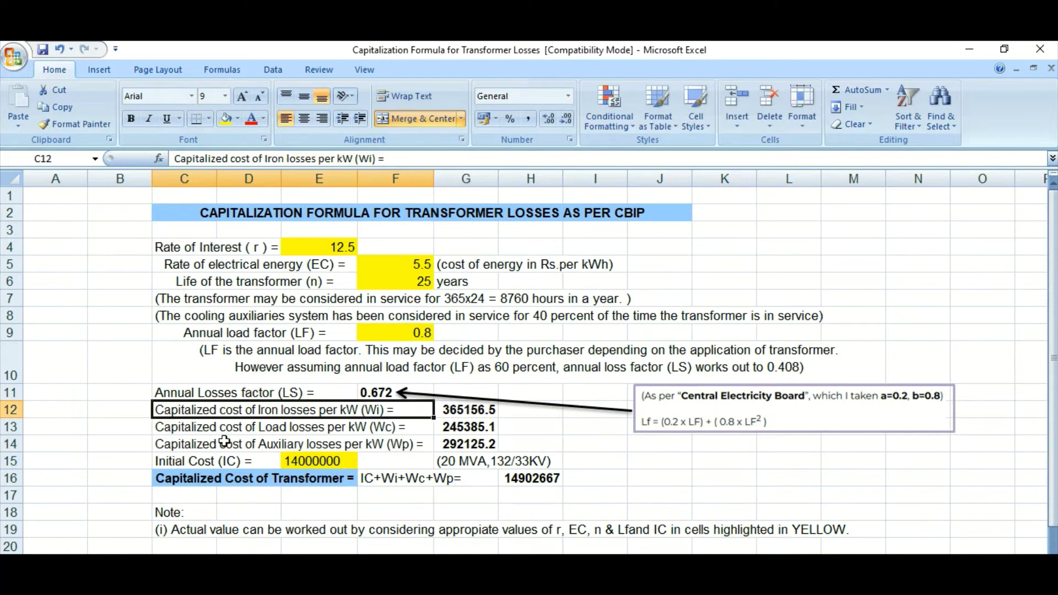
click(189, 426)
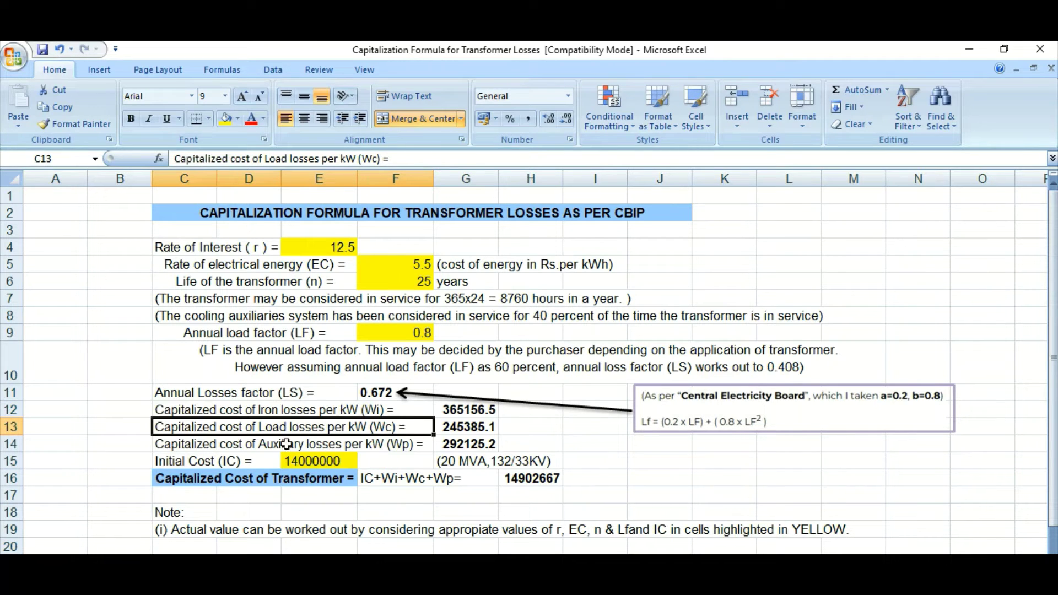
click(214, 444)
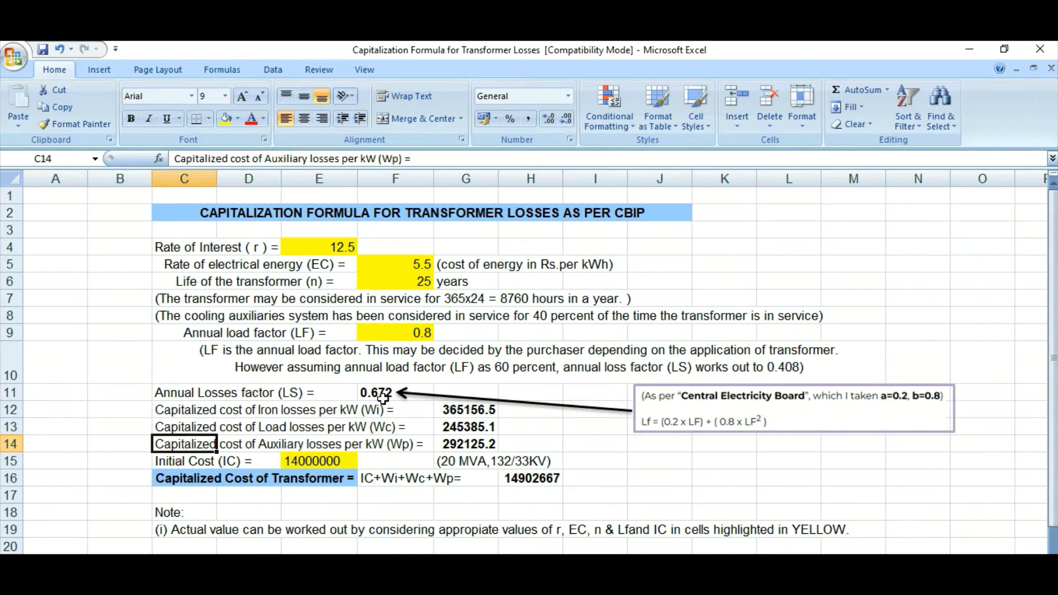
click(352, 409)
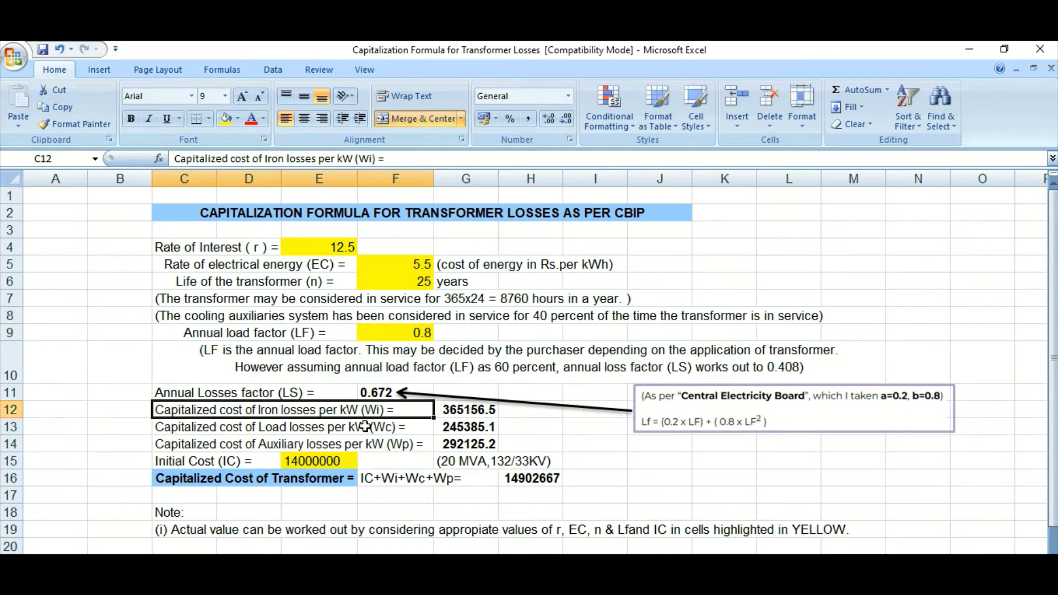
click(366, 427)
click(366, 444)
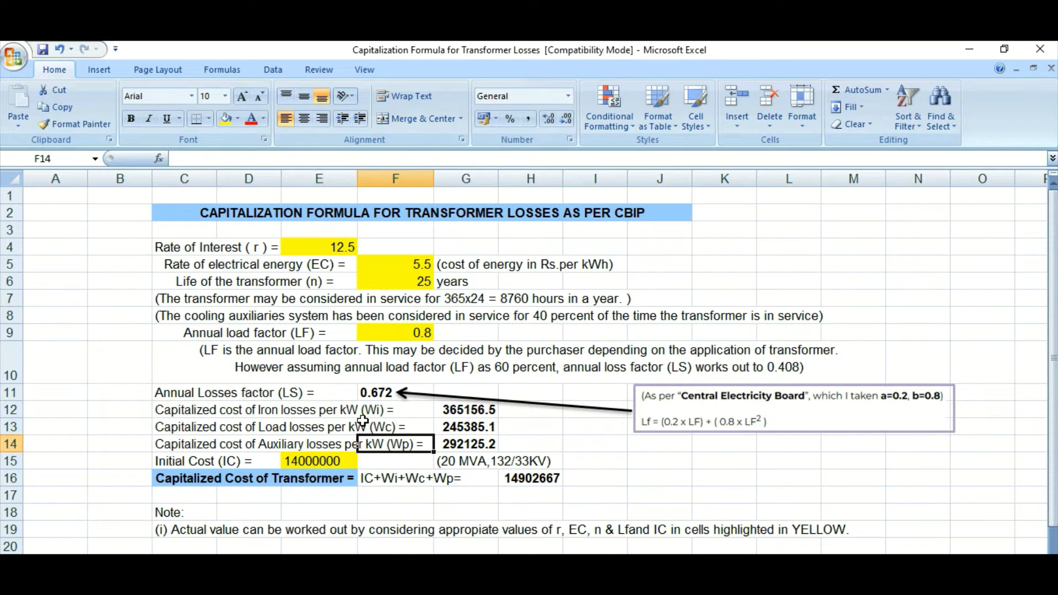
drag(296, 413, 298, 445)
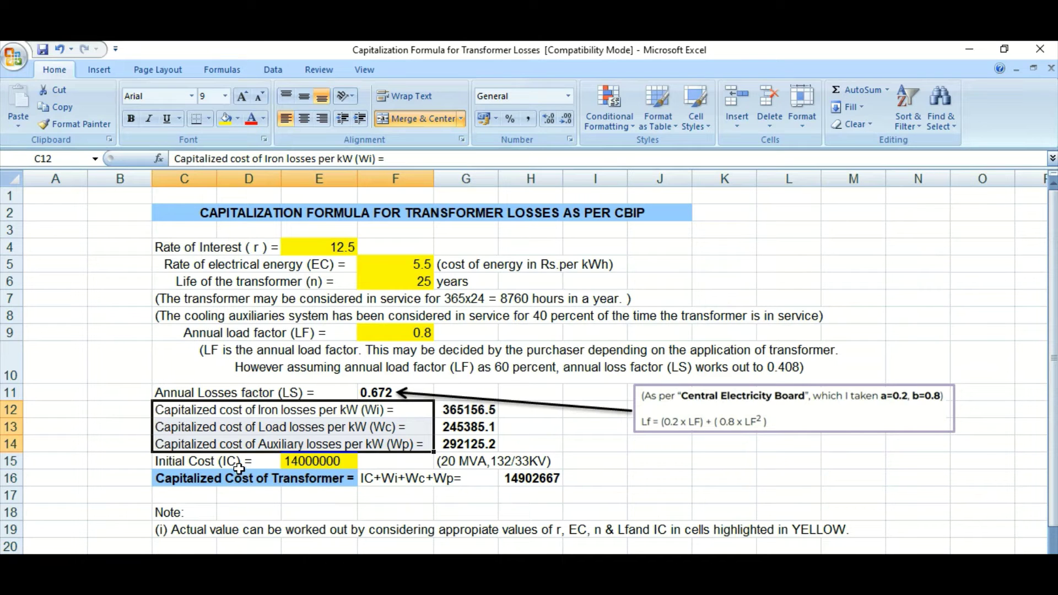
Examine the Initial Cost (IC) entry in row 15, including its value in E15 and the transformer rating note in G15.
click(177, 461)
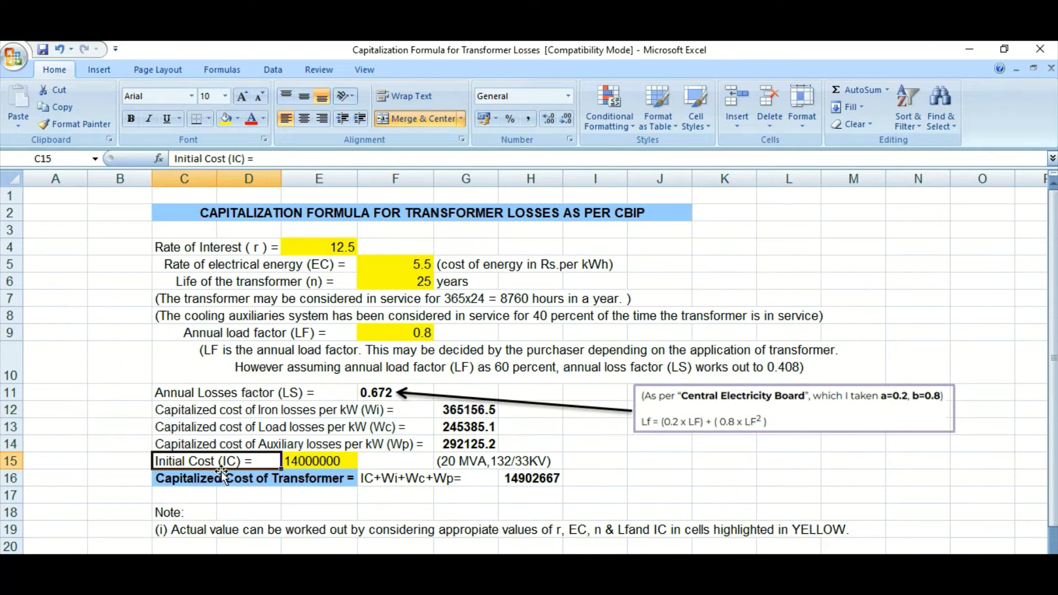
click(308, 462)
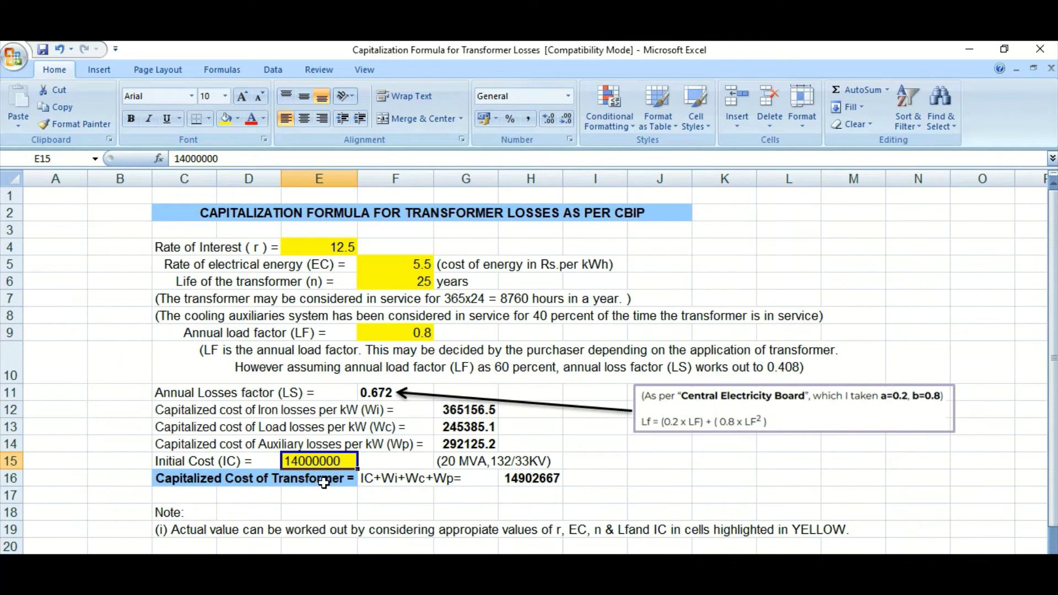
click(465, 464)
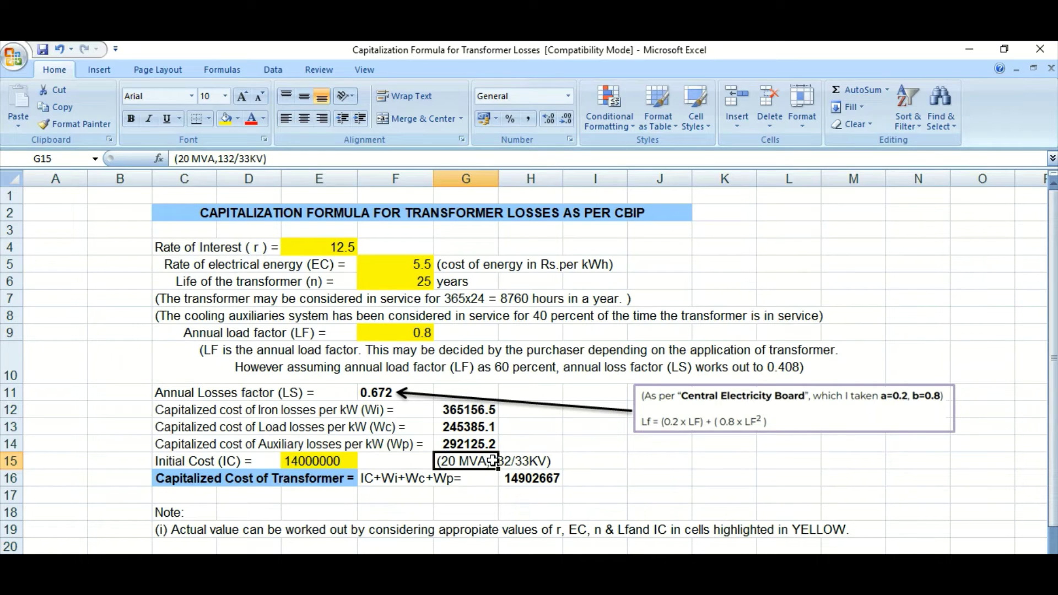
click(572, 462)
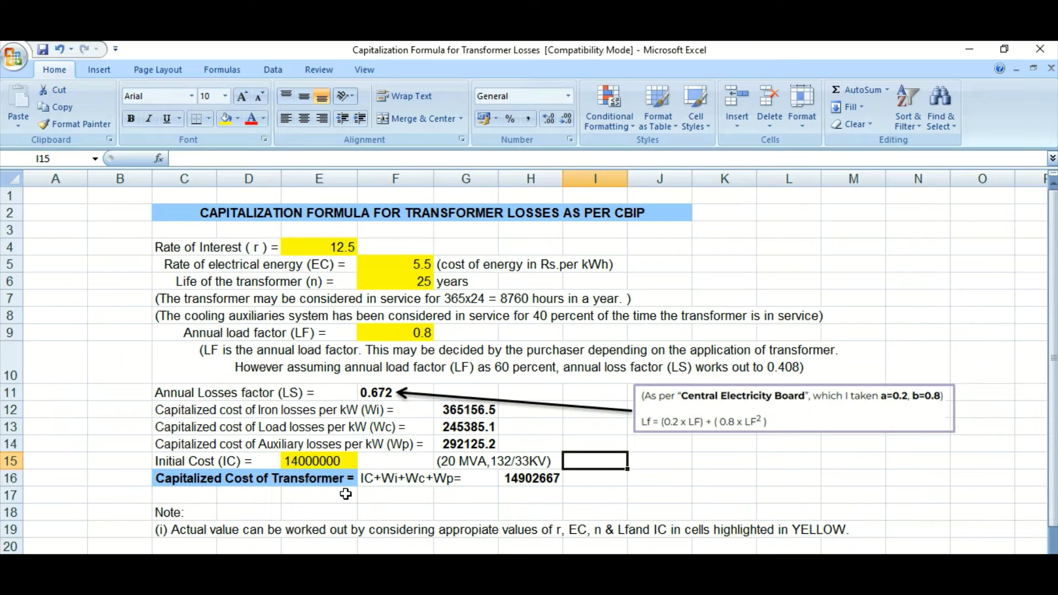
click(305, 458)
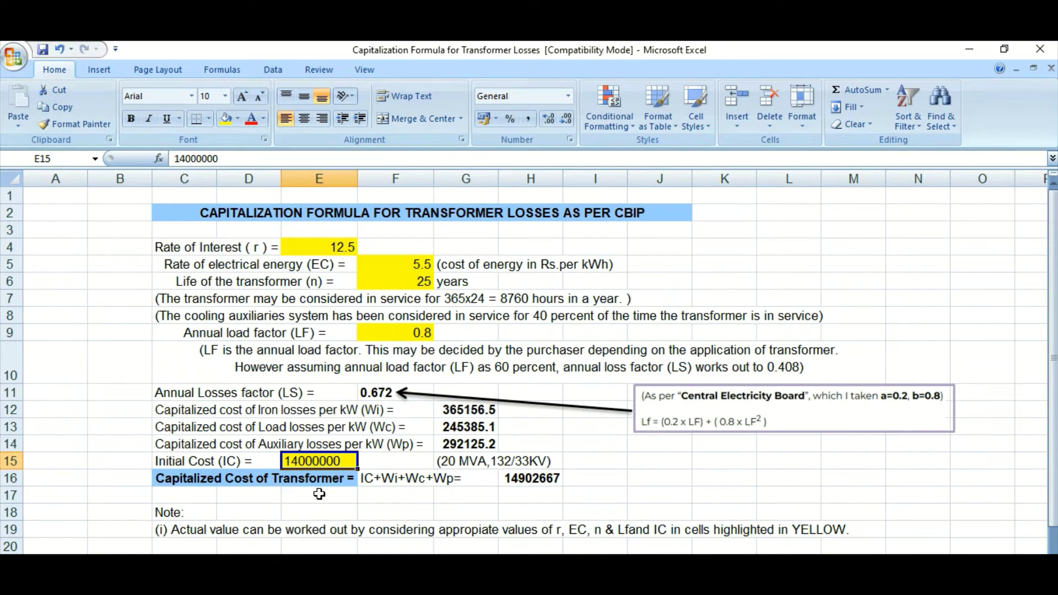
Inspect the Capitalized Cost of Transformer row, comparing the written expression in F16 with the formula in H16.
click(188, 484)
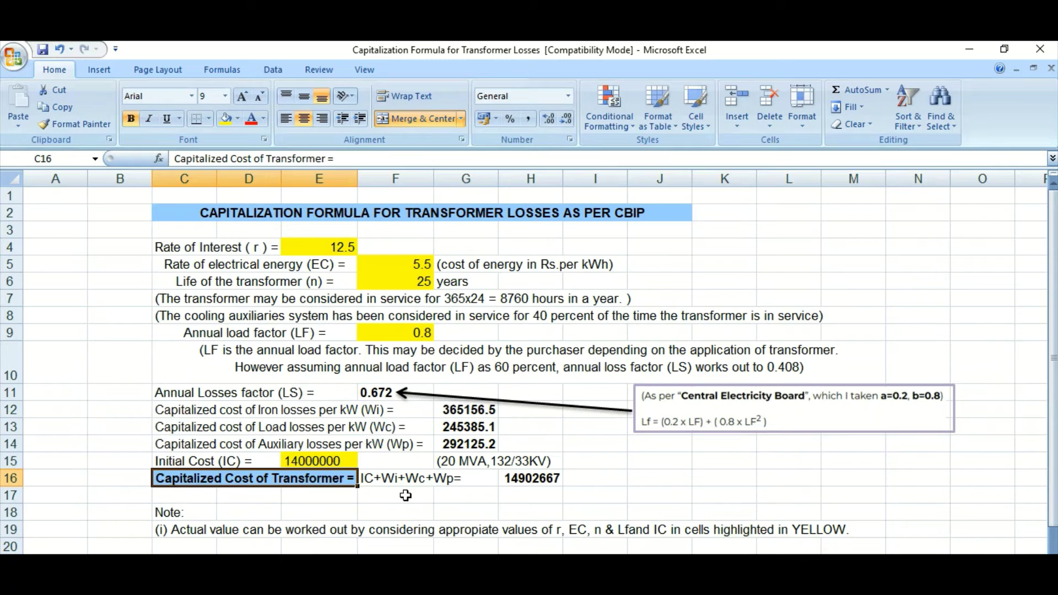
click(385, 478)
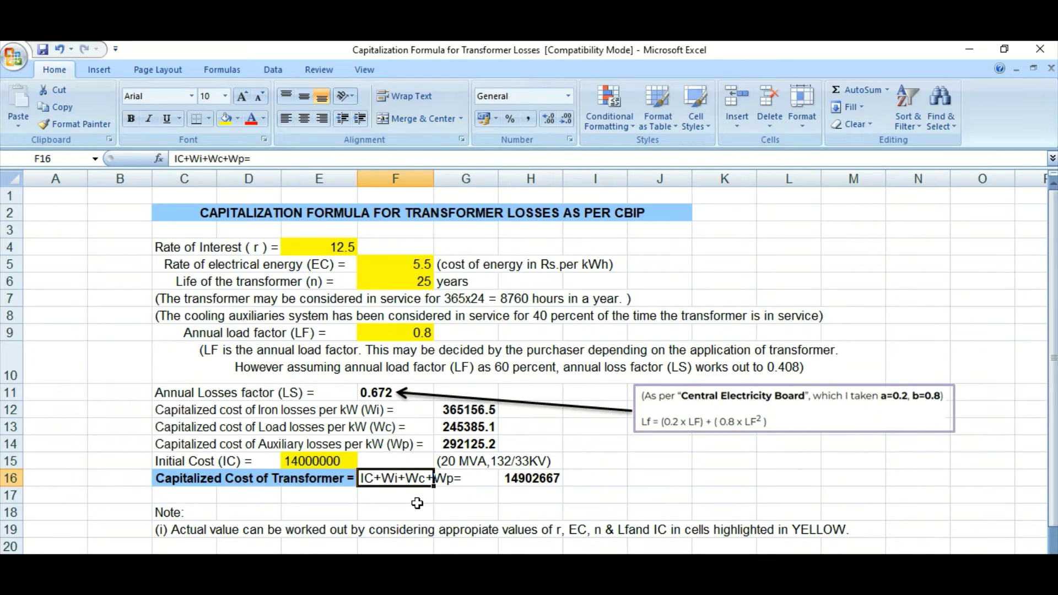
click(386, 495)
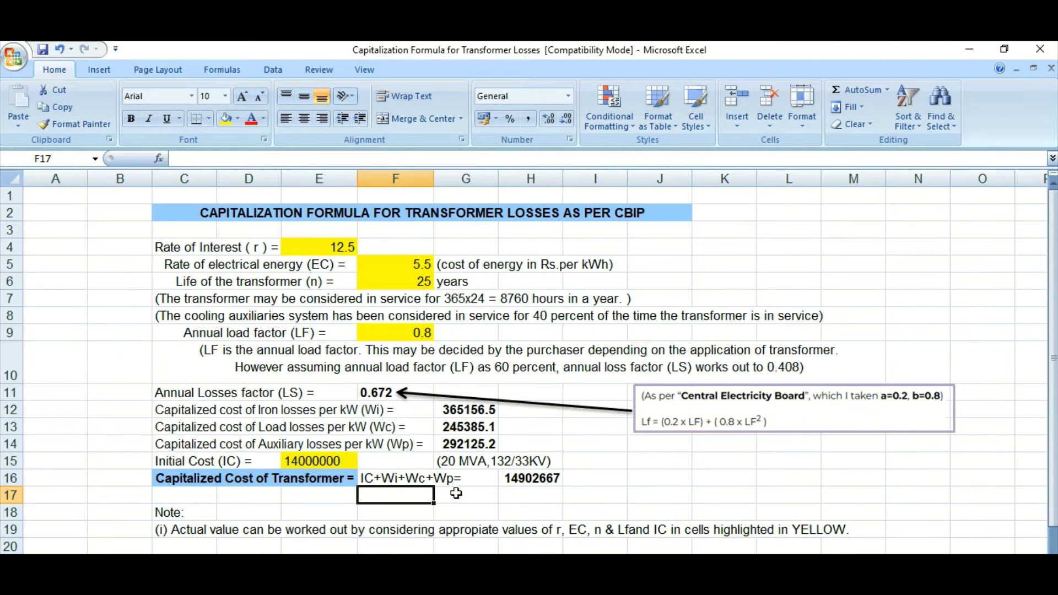
click(386, 478)
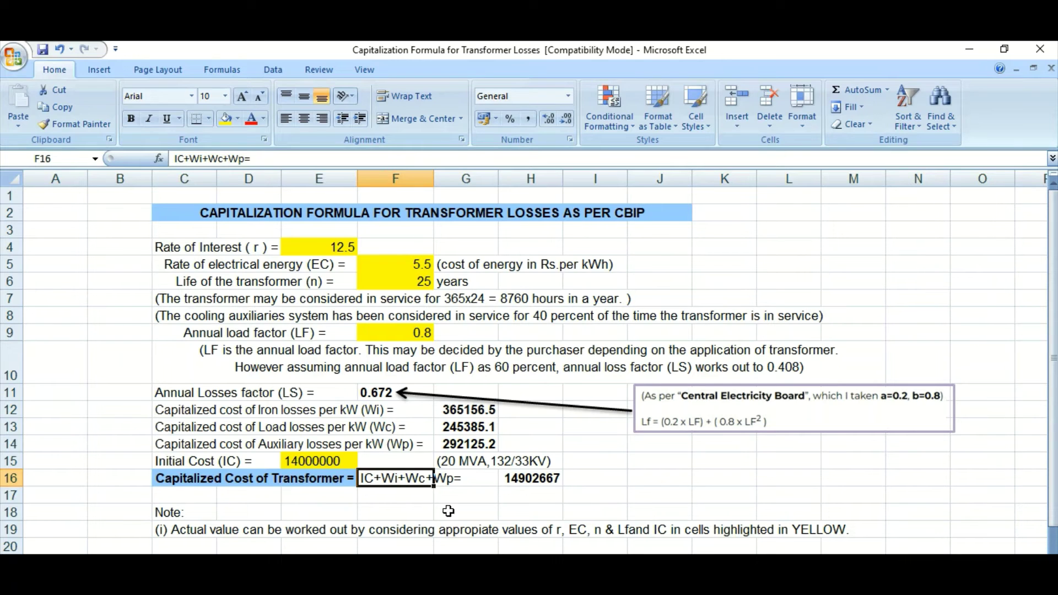
click(527, 484)
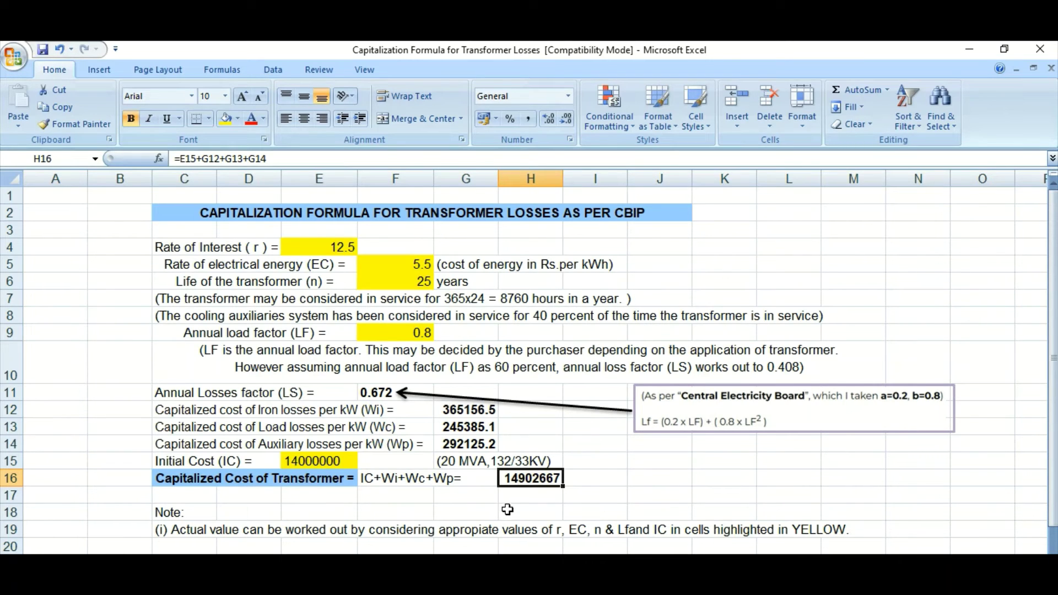
click(524, 498)
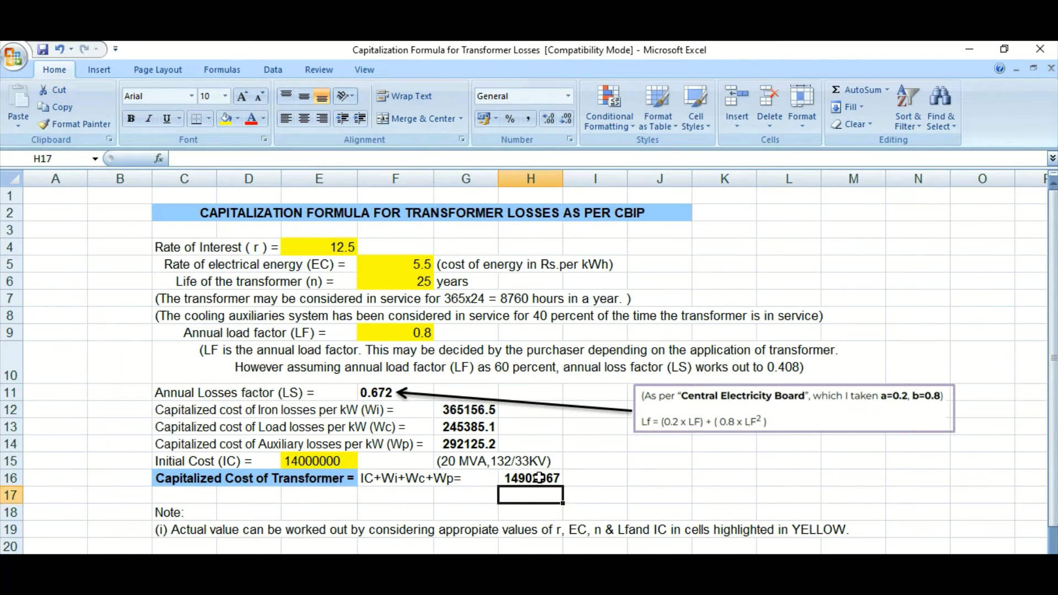
click(539, 477)
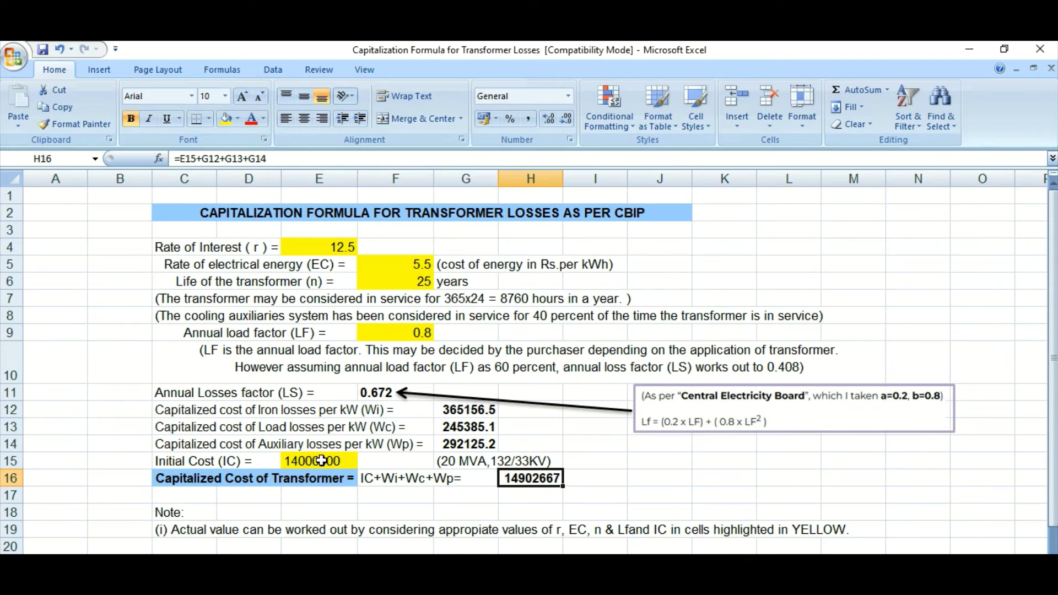
Trace the components of the total in H16 through the iron, load and auxiliary loss rows and the initial cost in E15.
click(341, 415)
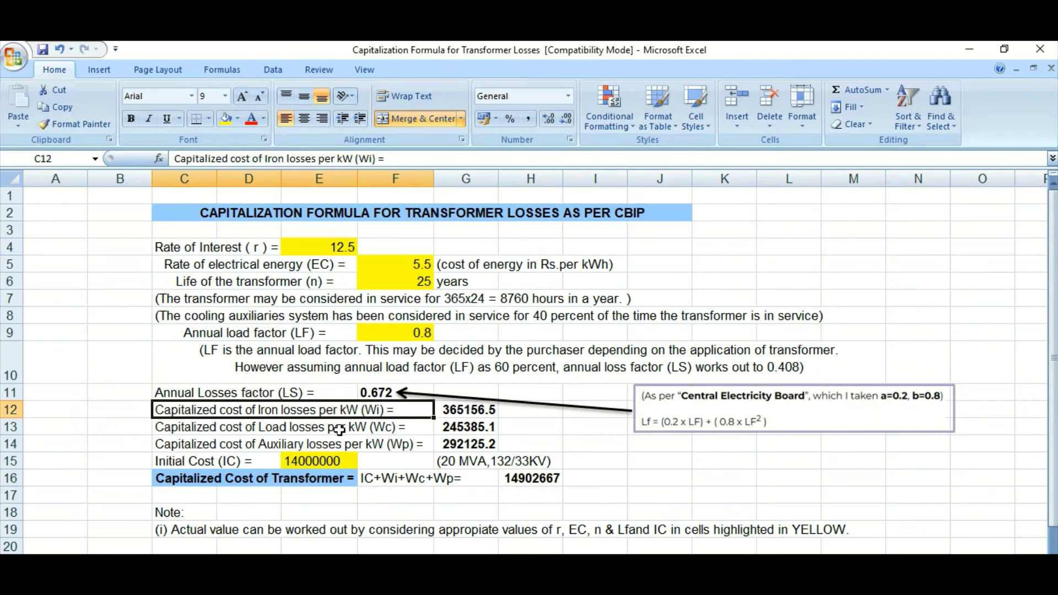
click(338, 430)
click(322, 441)
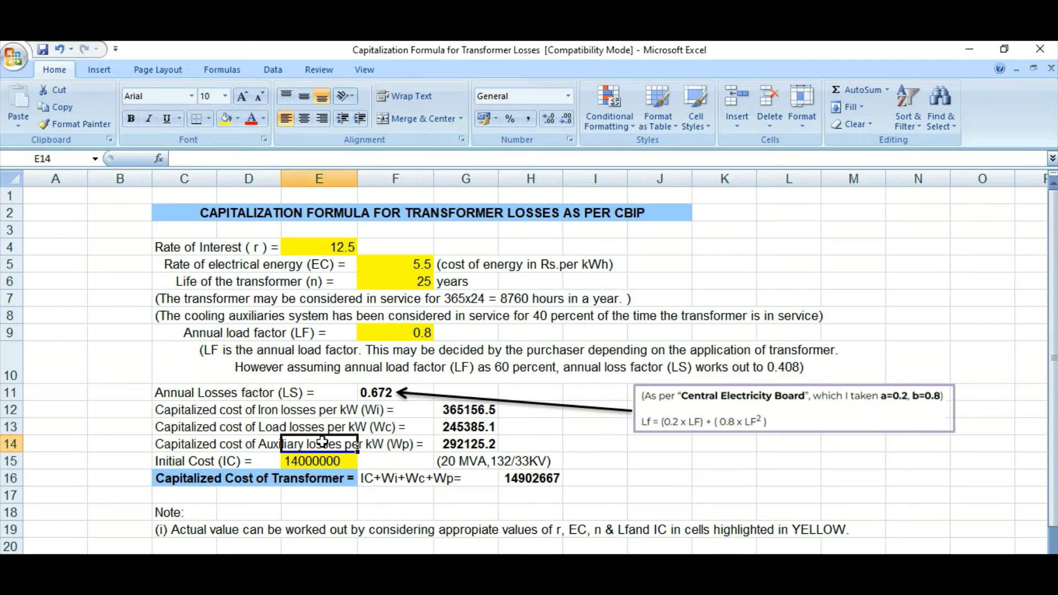
click(297, 462)
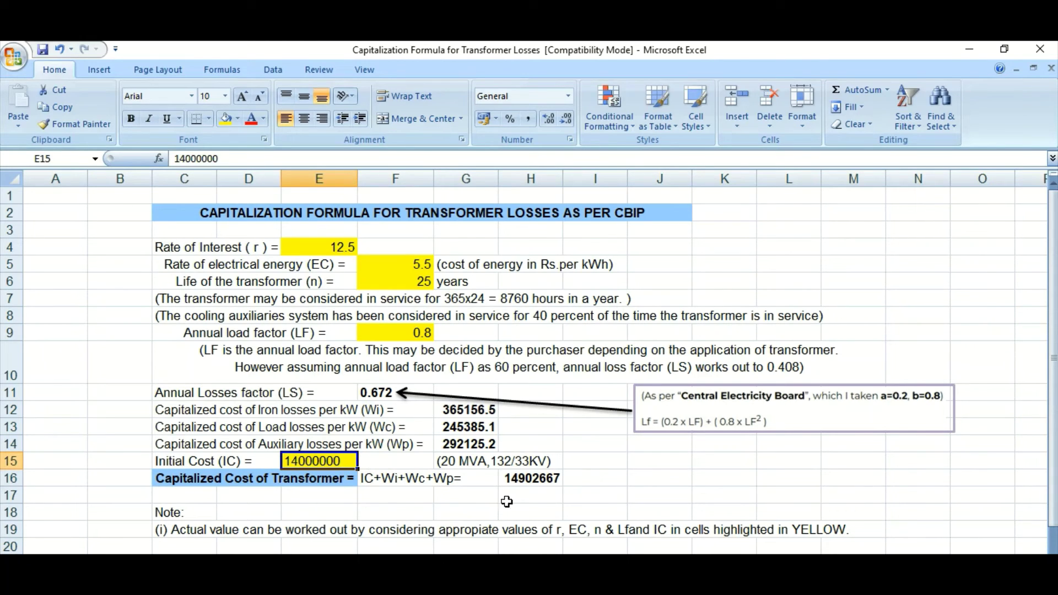
click(527, 483)
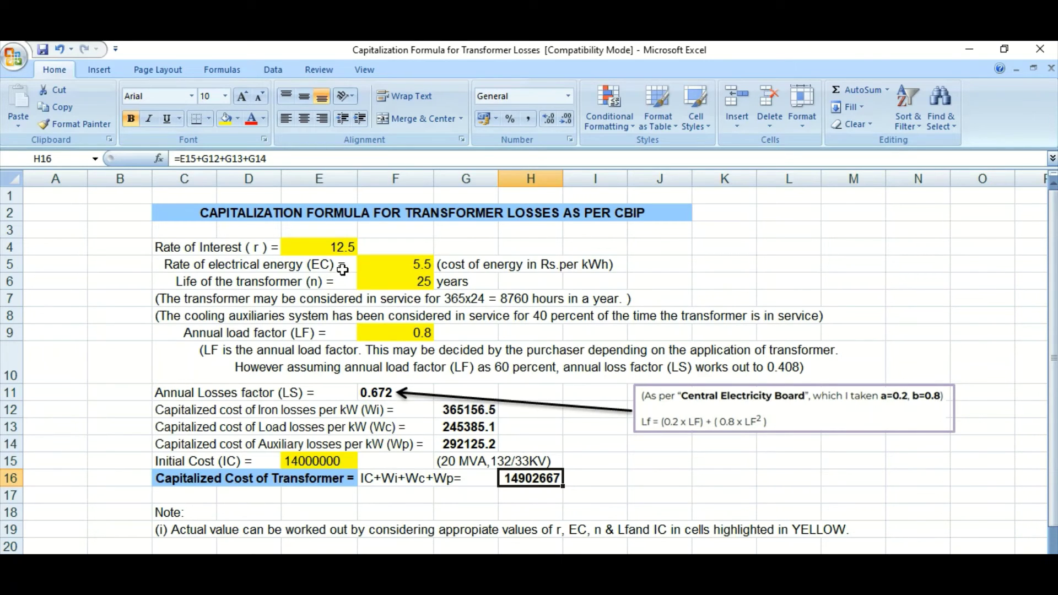
Review the yellow input cells for interest rate, energy rate, transformer life and annual load factor in E4, F5, F6 and F9.
click(323, 246)
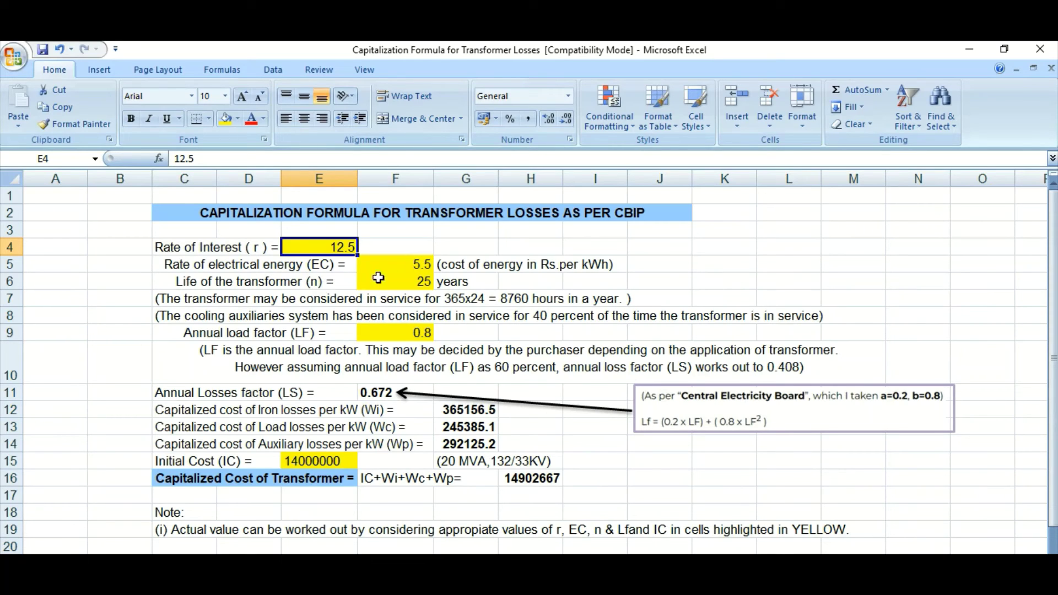
click(405, 265)
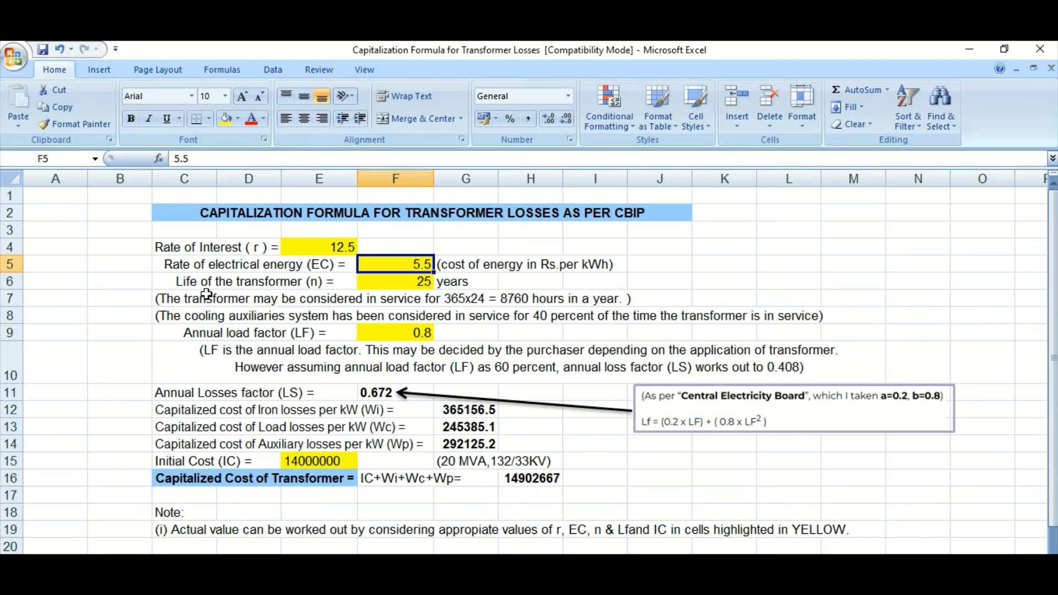
click(392, 282)
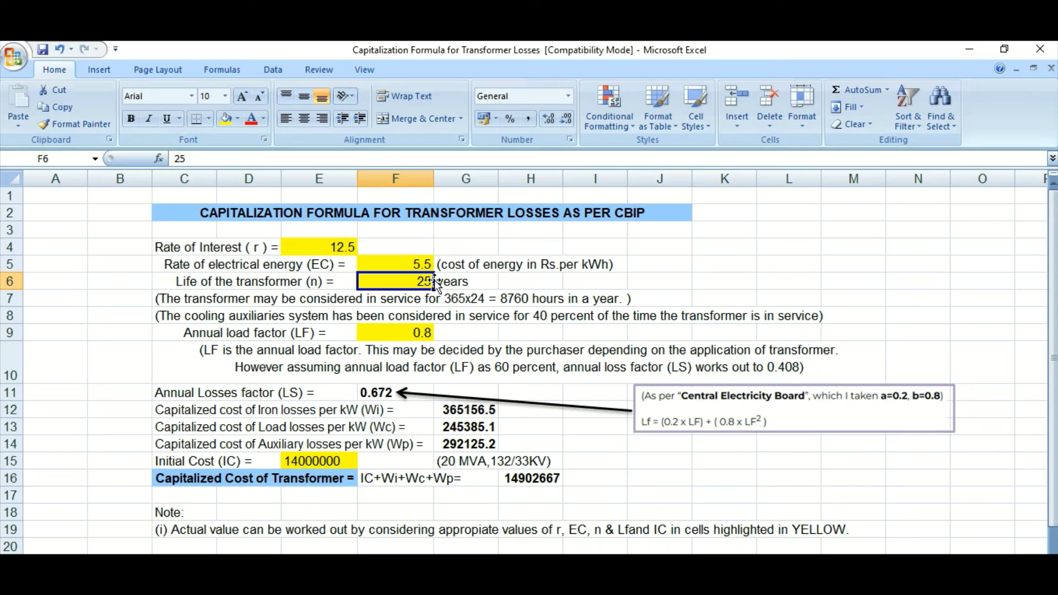
click(391, 335)
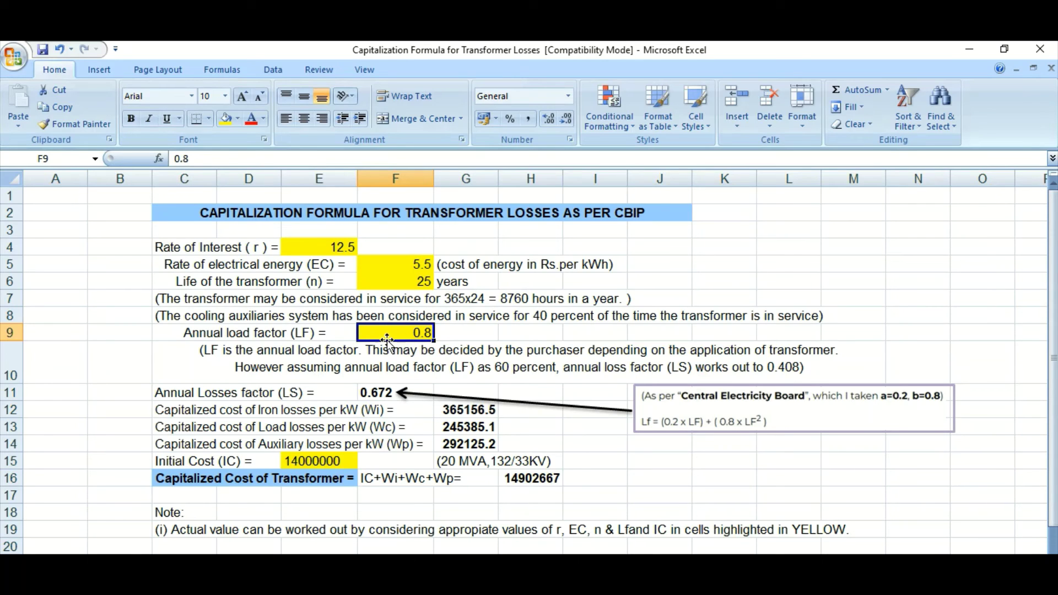
click(335, 246)
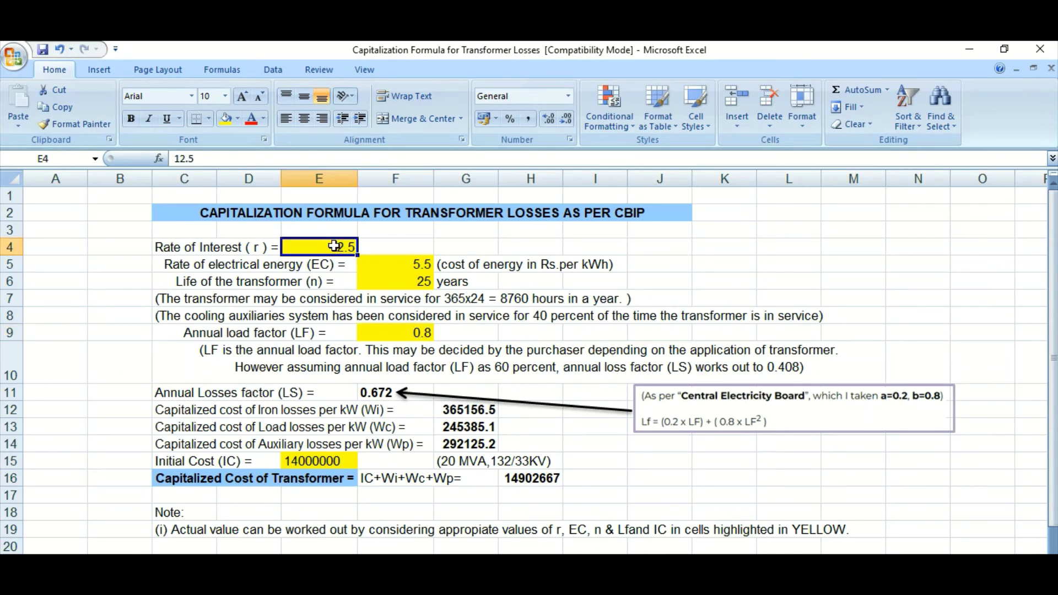
drag(335, 246, 408, 284)
click(405, 331)
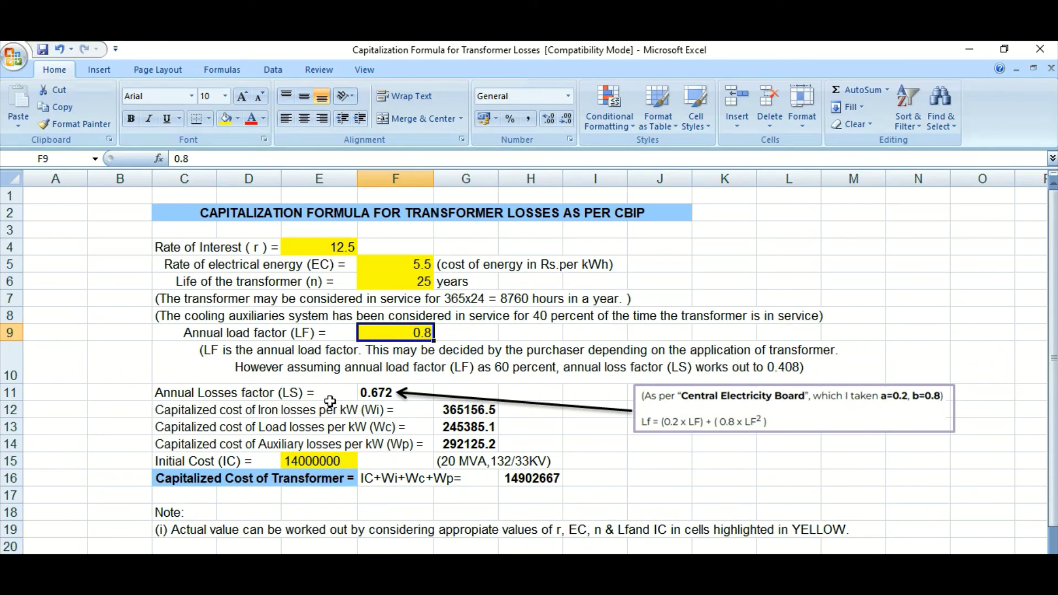
Review the calculation chain from the annual losses factor in F11 through the capitalized losses and initial cost to the total in H16.
click(377, 393)
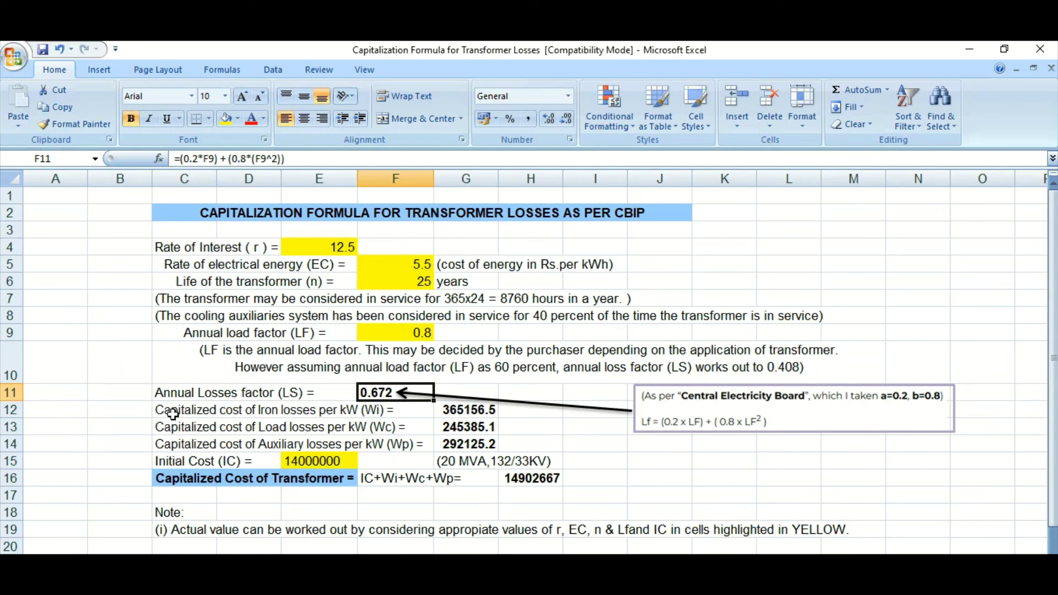
drag(172, 413, 486, 439)
click(539, 445)
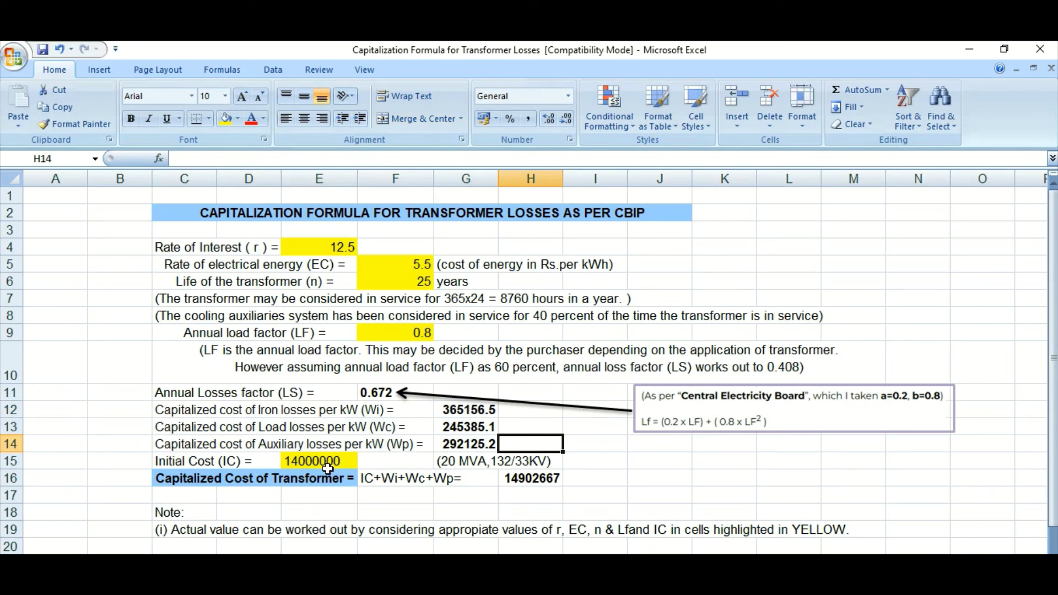
click(307, 461)
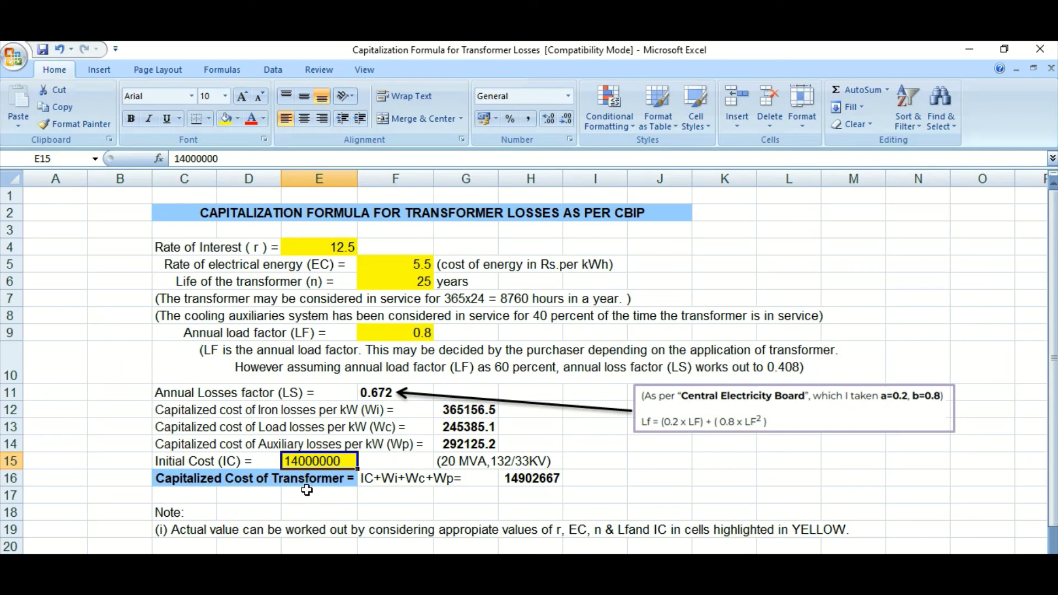
click(517, 479)
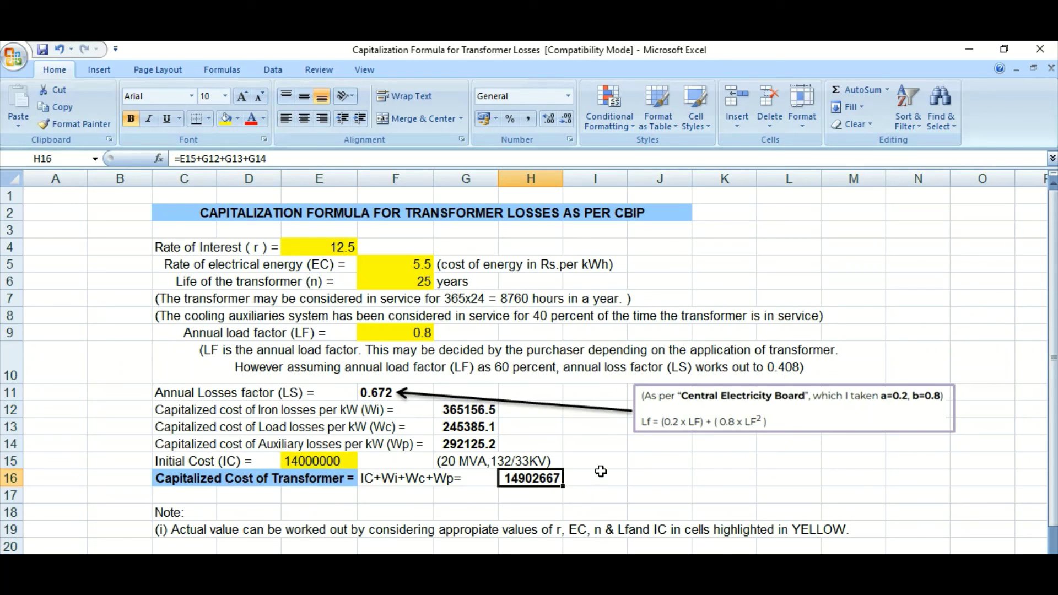